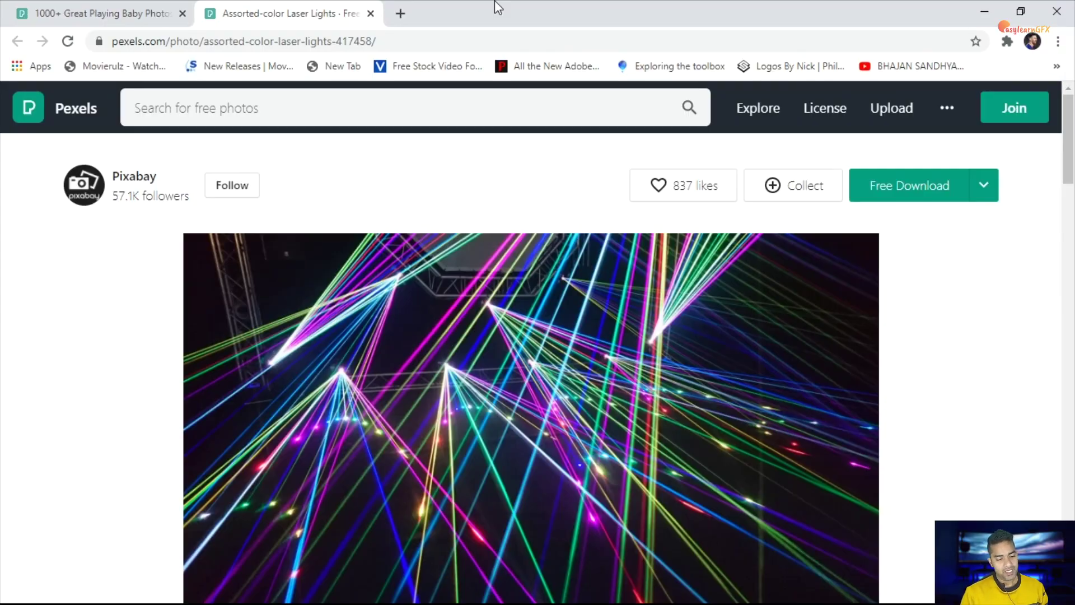
Step: Copy the full-size assorted-color laser lights photo from the Pexels page and switch to Photoshop
click(551, 372)
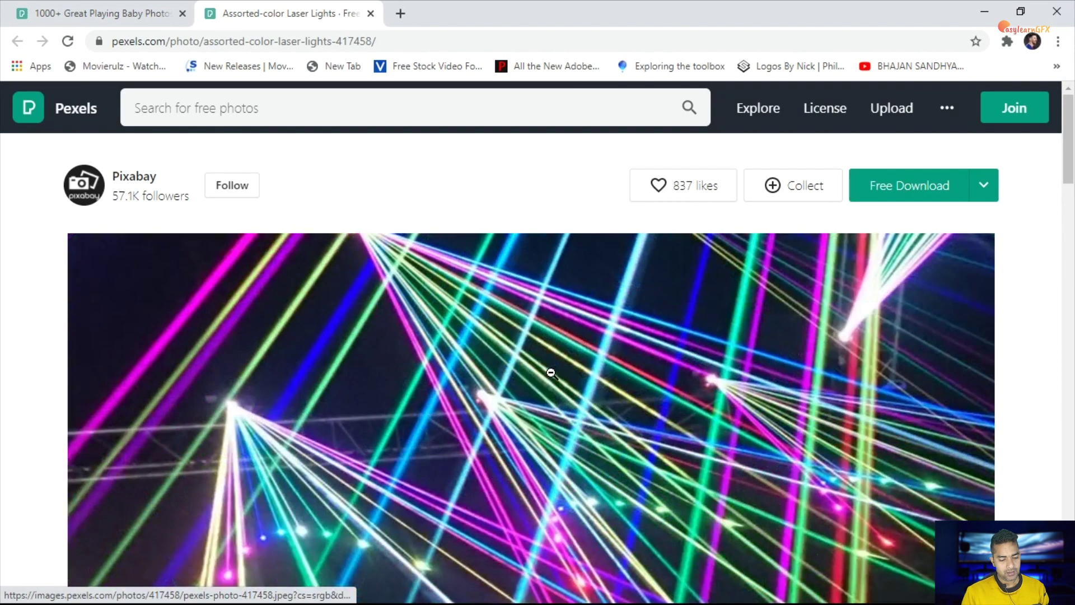
right_click(551, 372)
click(595, 295)
click(596, 296)
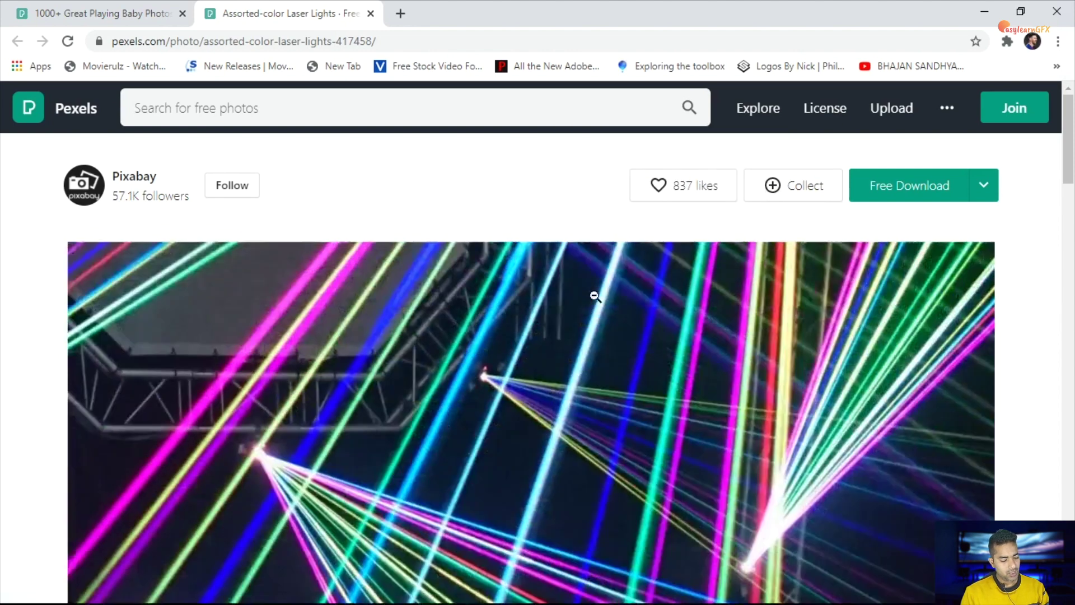
key(alt+Tab)
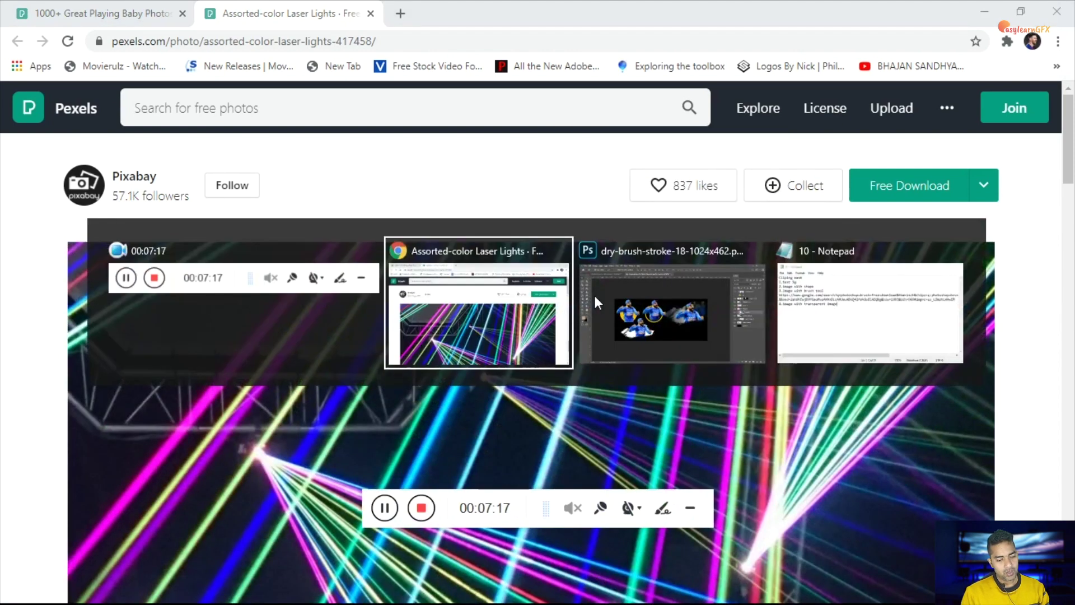
click(593, 294)
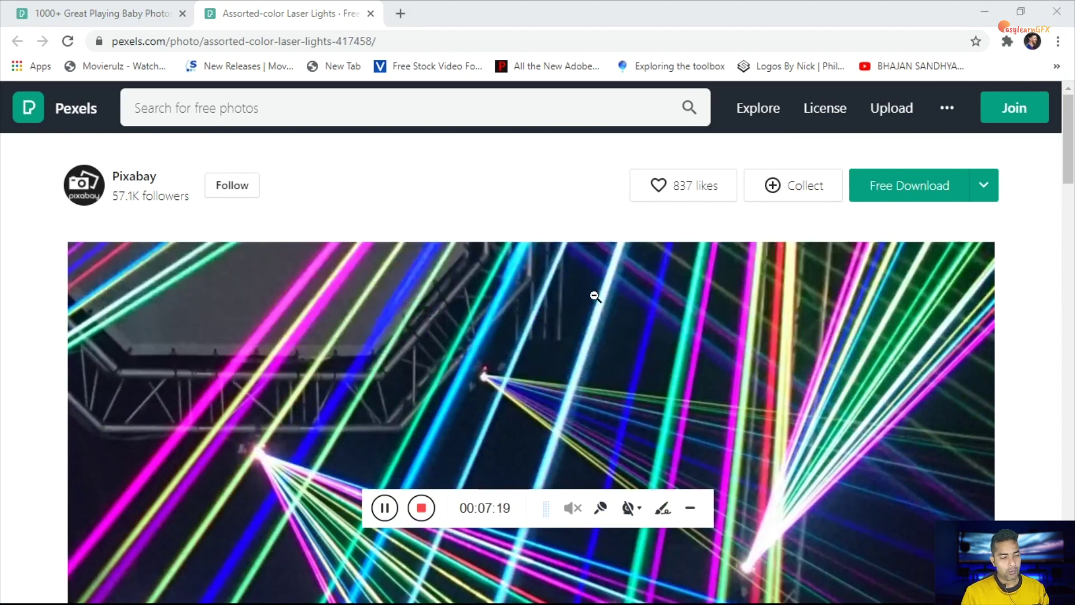
Step: Create a new 3780 x 2126 px document at 72 ppi with a white background and paste the copied laser photo
click(34, 9)
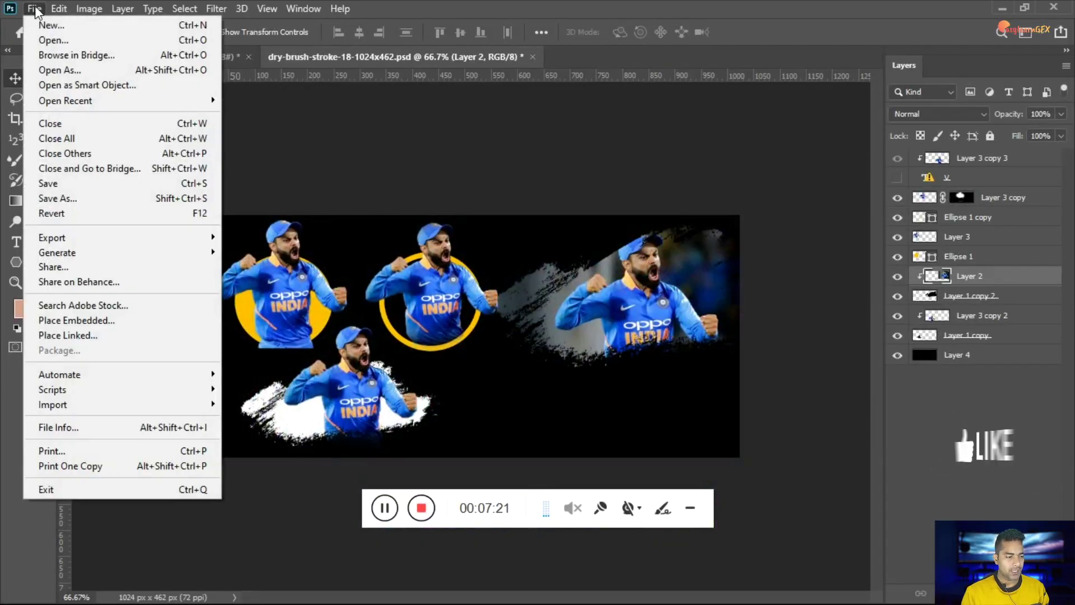
click(48, 24)
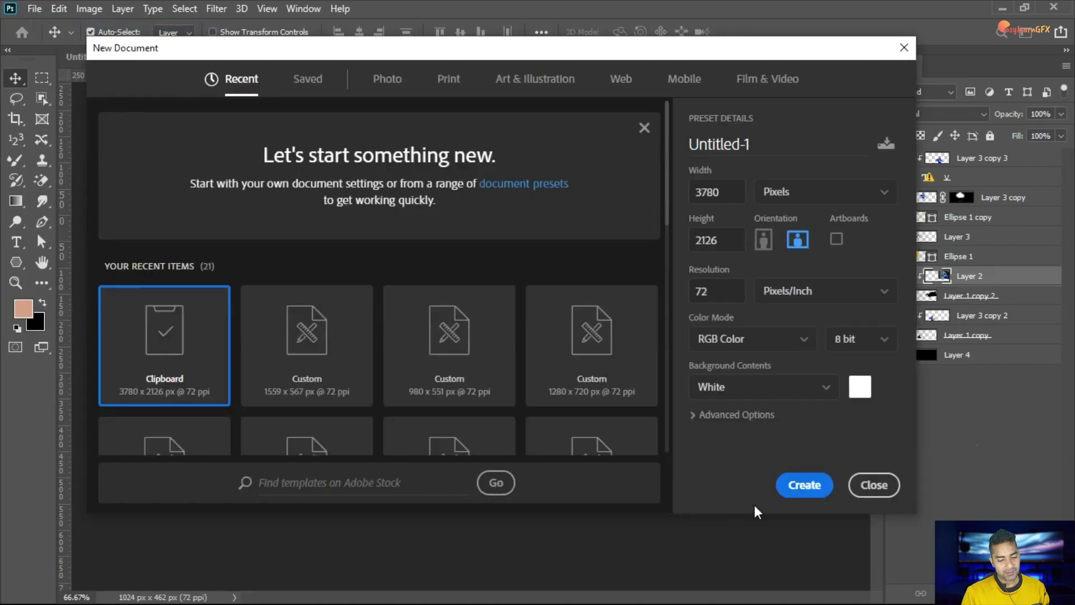
click(816, 486)
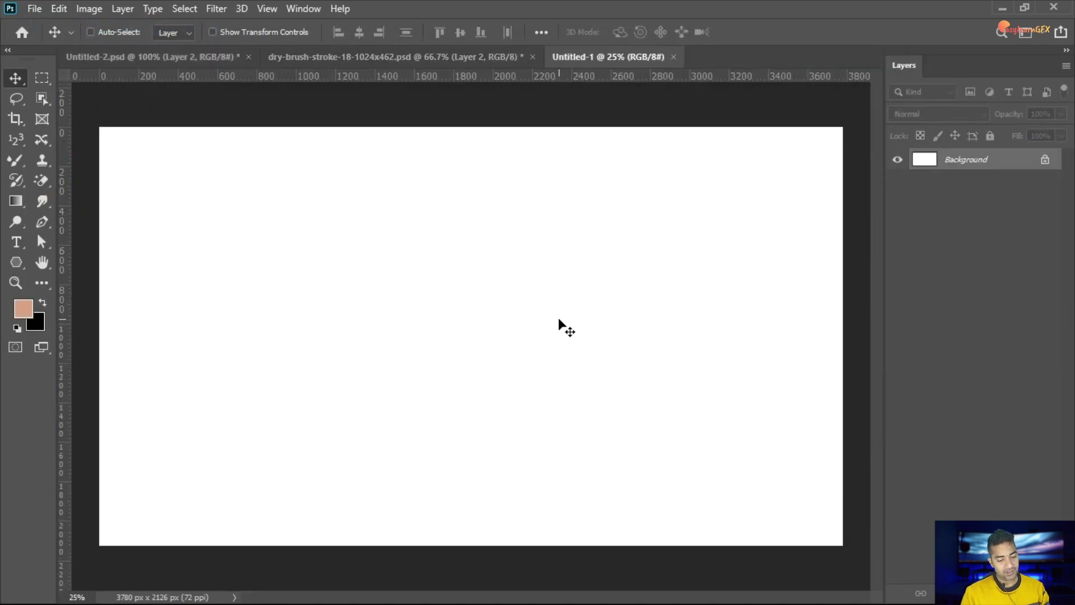
key(ctrl+v)
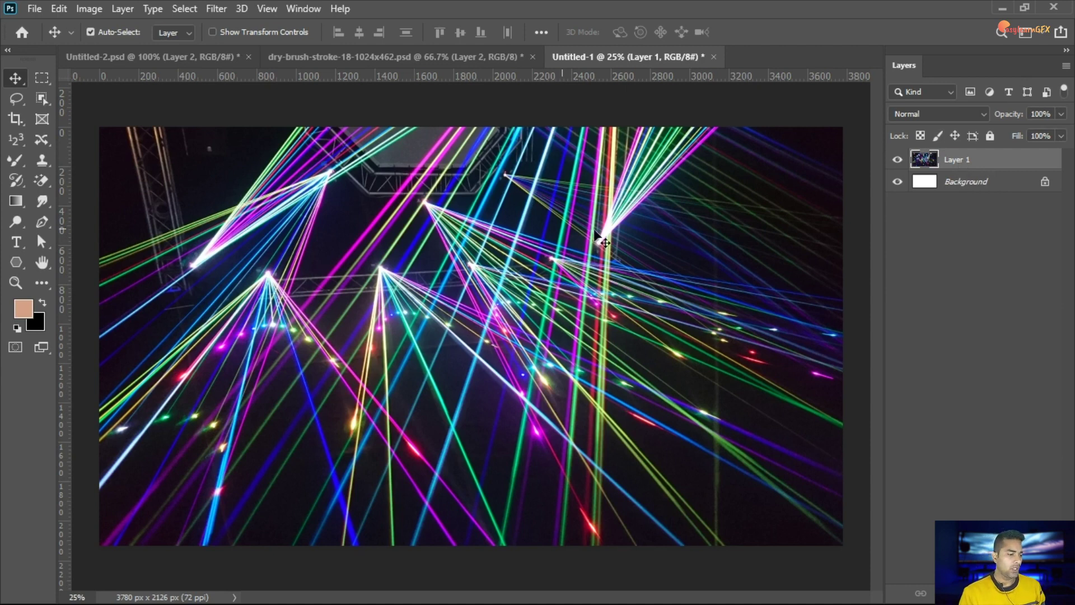
Step: Add the text "5G" over the upper middle of the laser photo and color it red
click(15, 243)
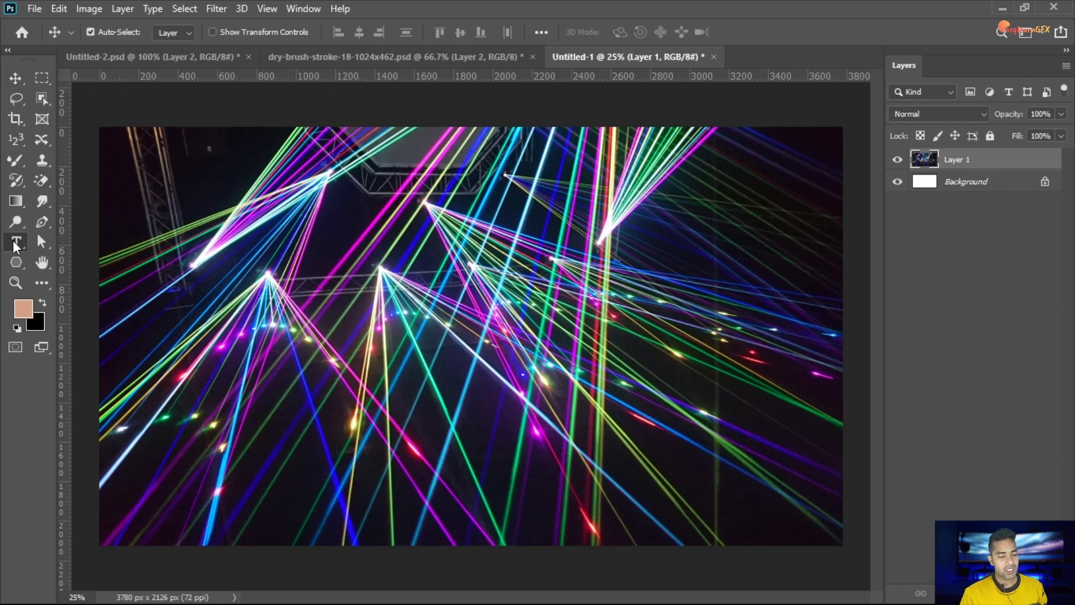
click(355, 258)
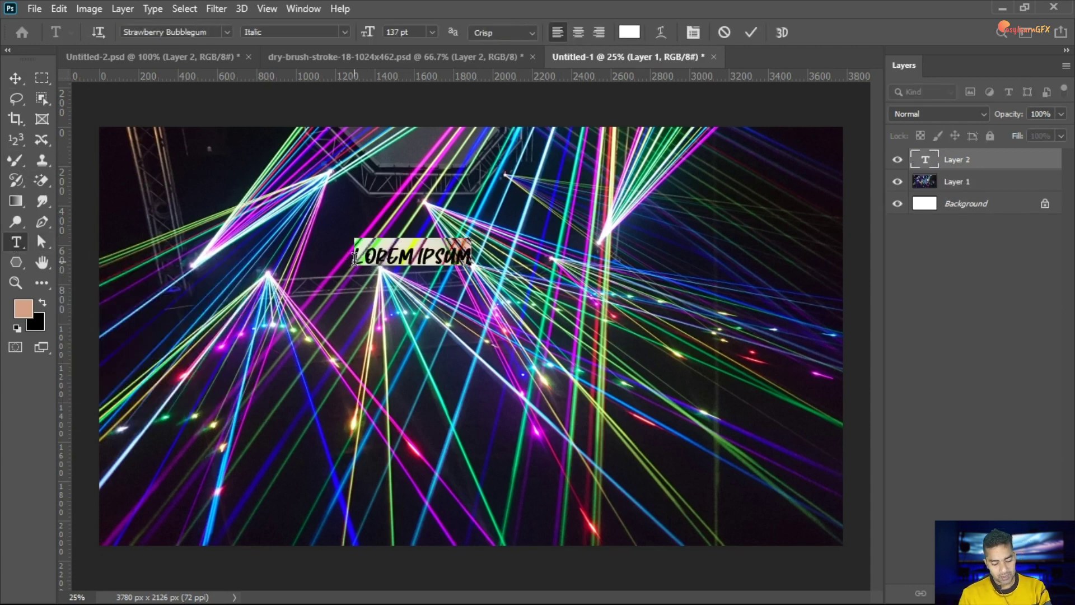
text(5G)
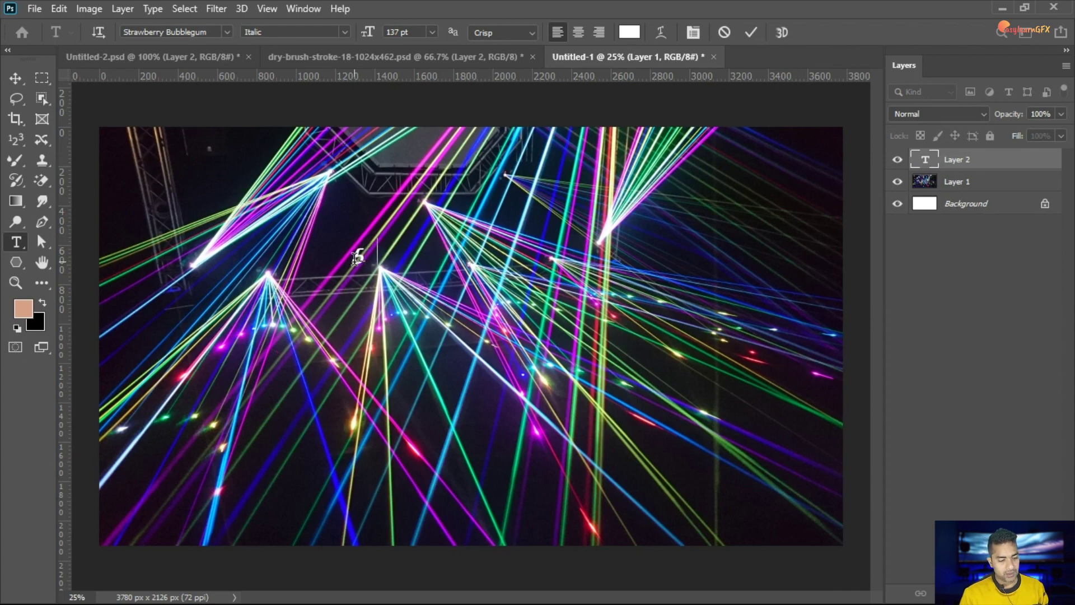
drag(380, 255, 322, 249)
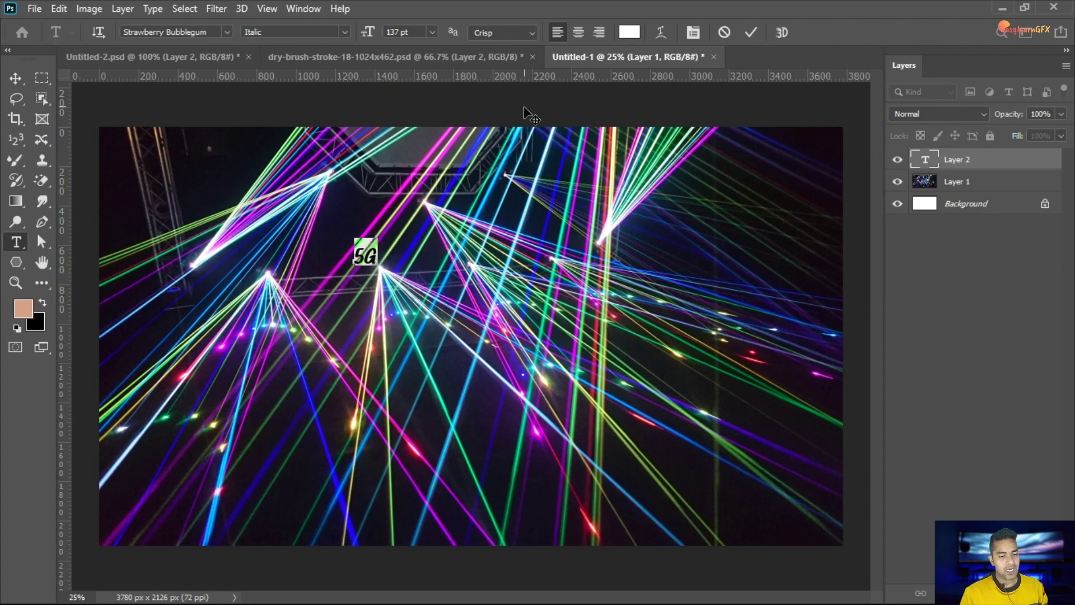
click(630, 32)
click(631, 311)
click(796, 289)
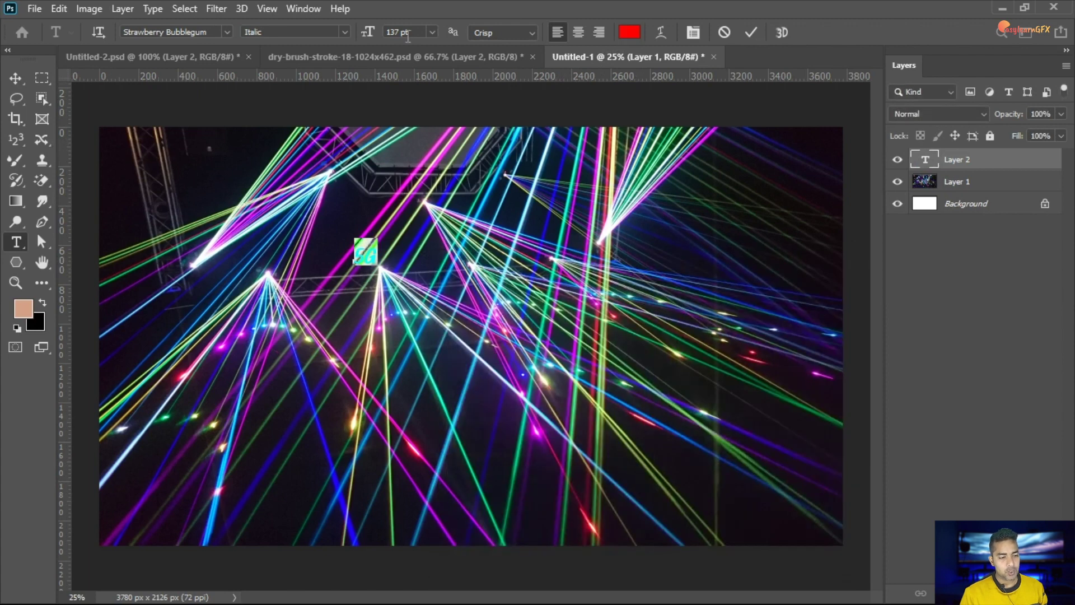
Step: Enlarge the 5G text to 1028 pt and move it down toward the middle of the canvas
drag(371, 34, 564, 44)
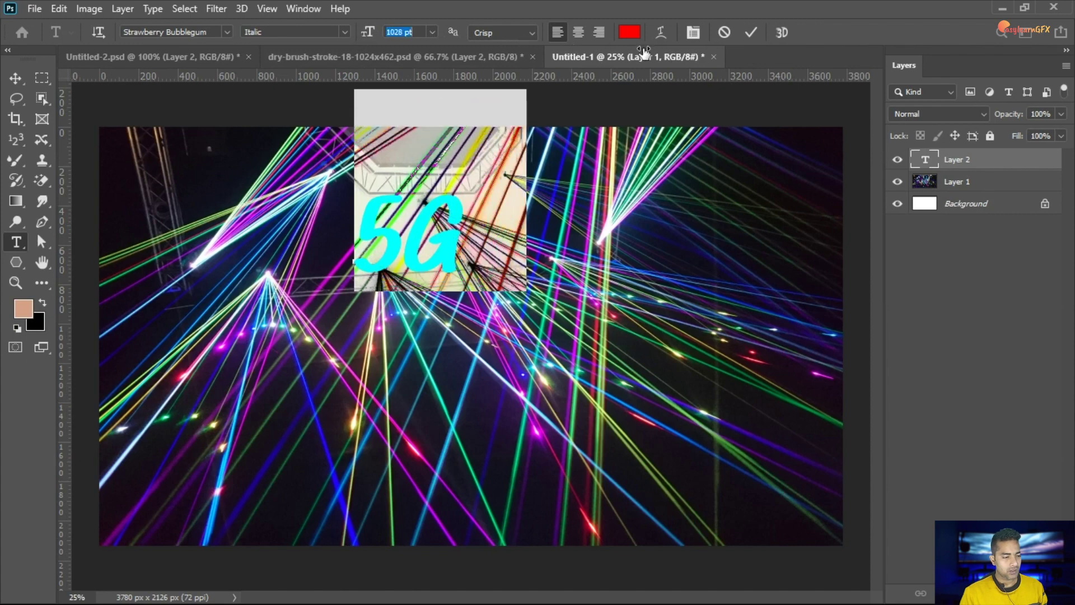
click(16, 78)
drag(444, 247, 442, 348)
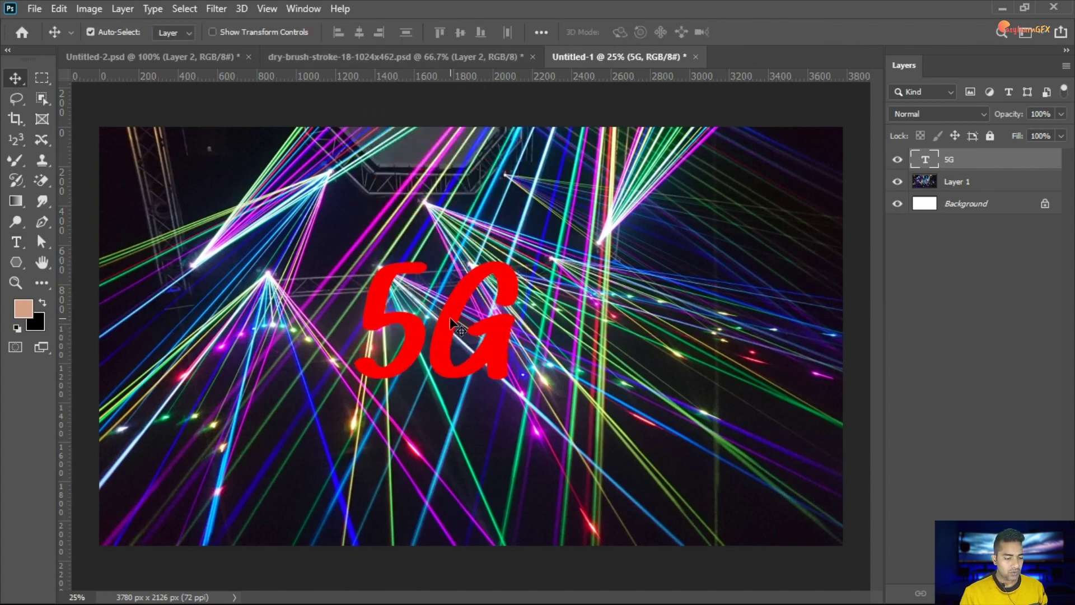
Step: Change the 5G text's font to Samsung Sharp Sans Bold and reposition the text near the canvas center
key(t)
double_click(450, 317)
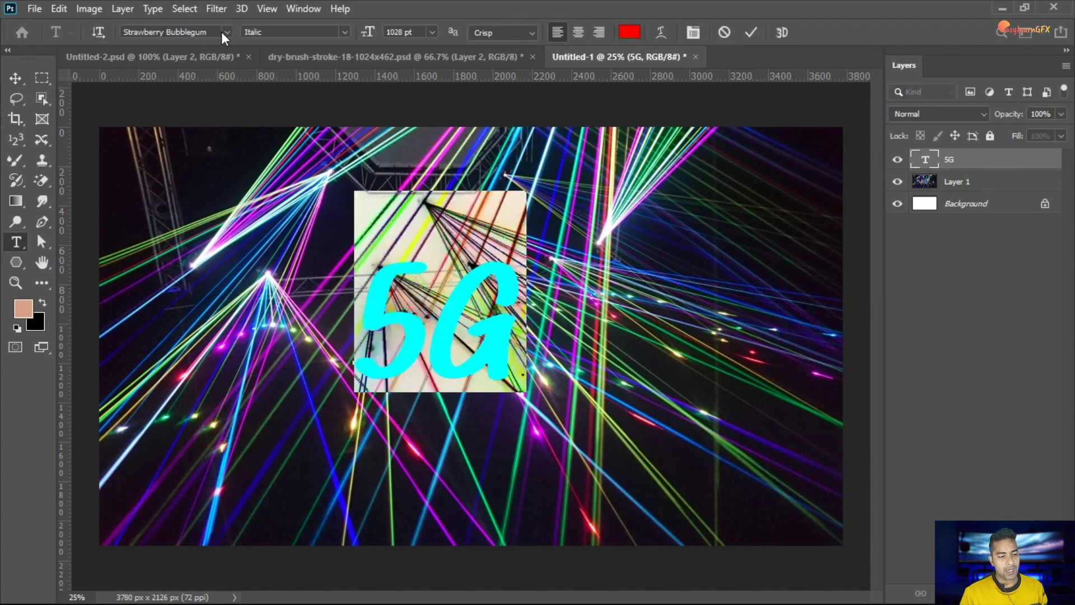
click(225, 33)
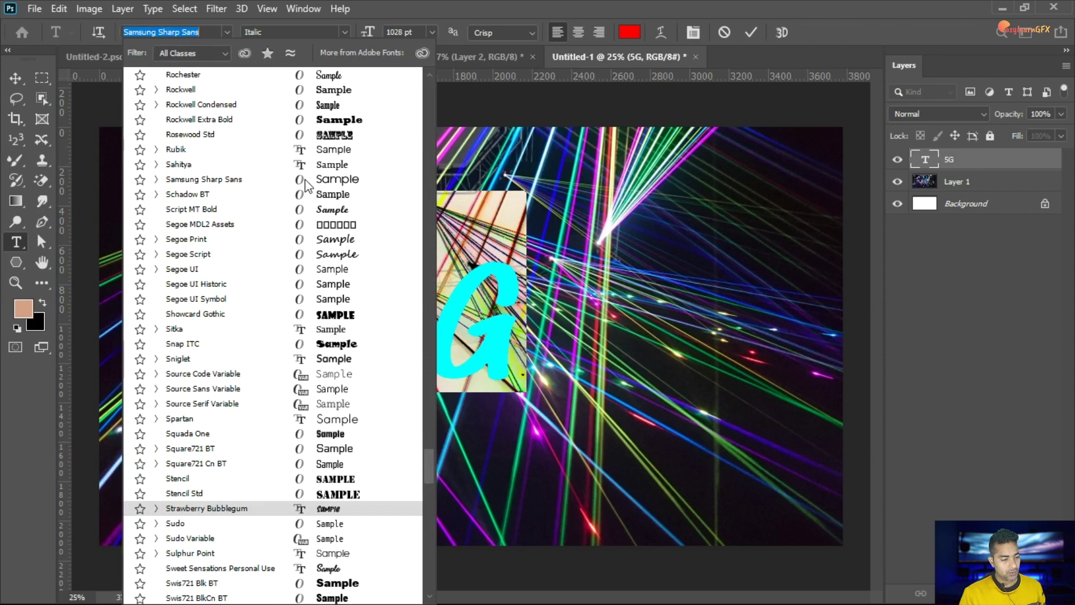
click(336, 178)
click(344, 29)
click(327, 69)
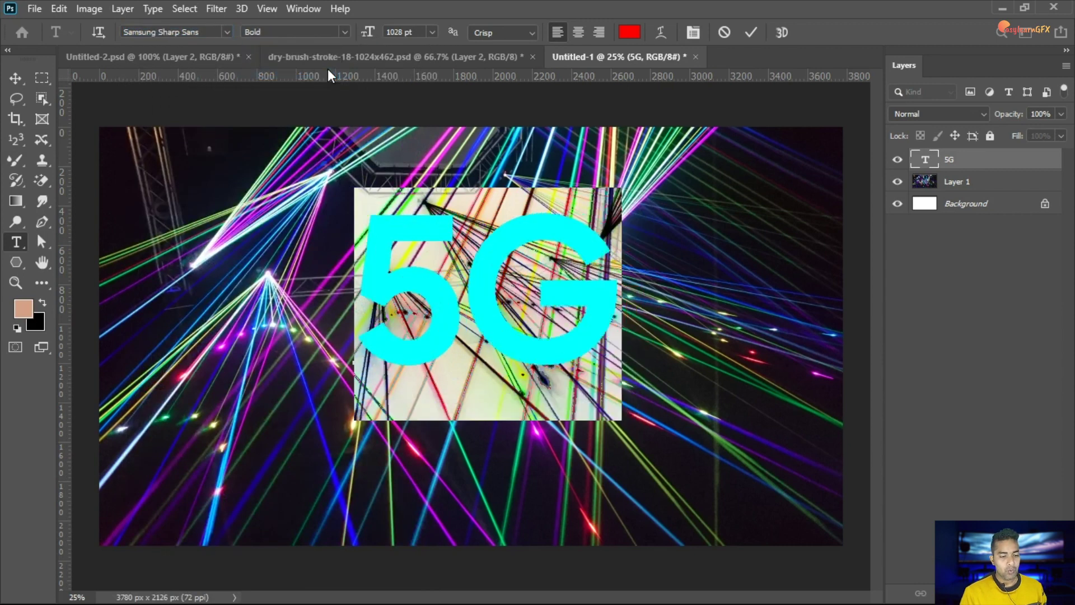
click(16, 78)
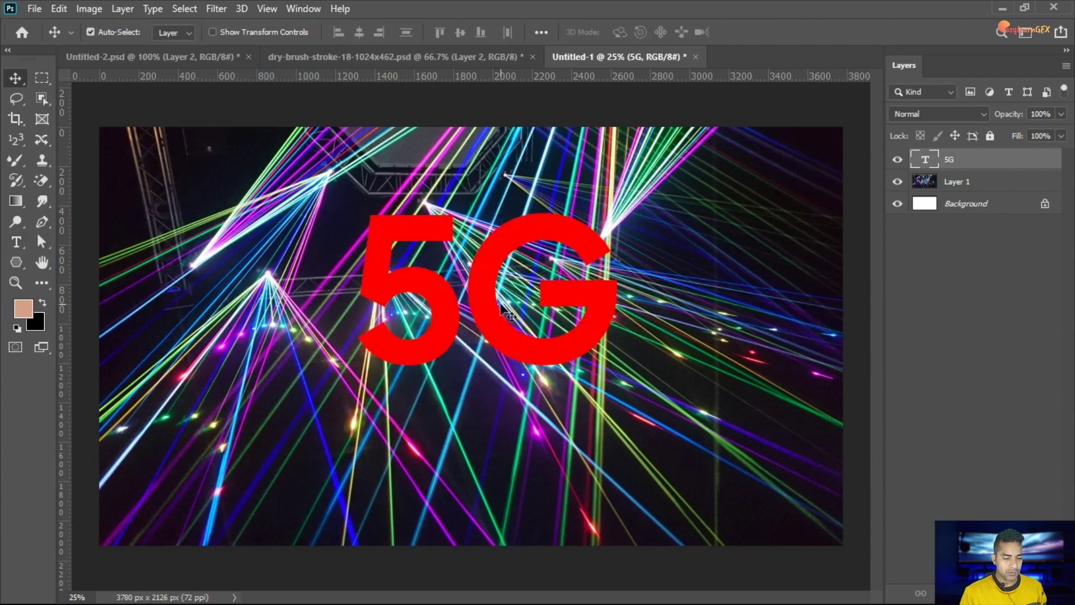
drag(485, 284, 455, 316)
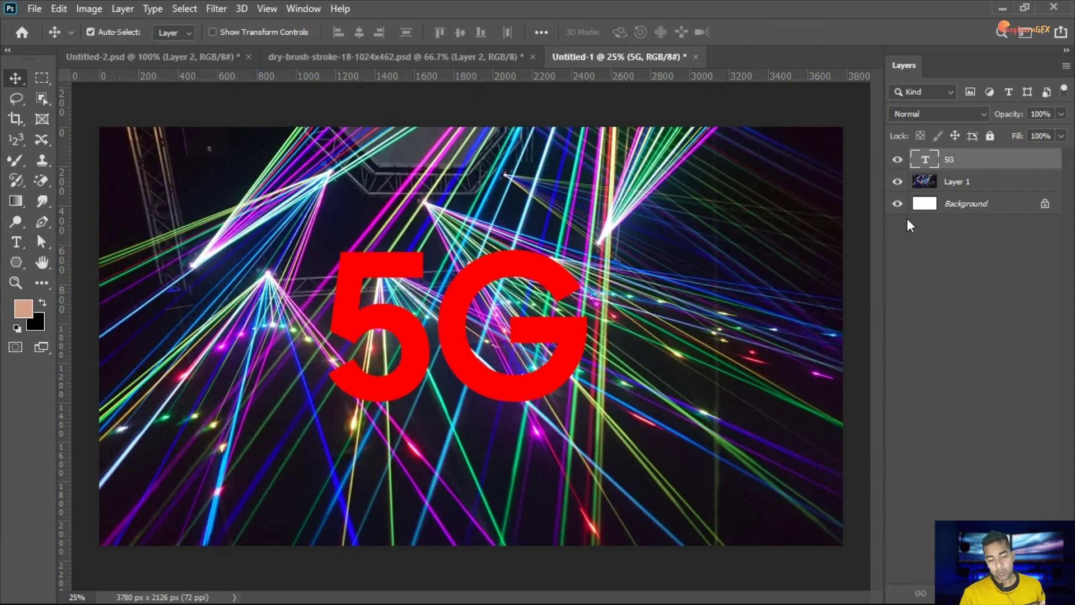
Step: Move the laser photo layer above the 5G text layer
click(963, 185)
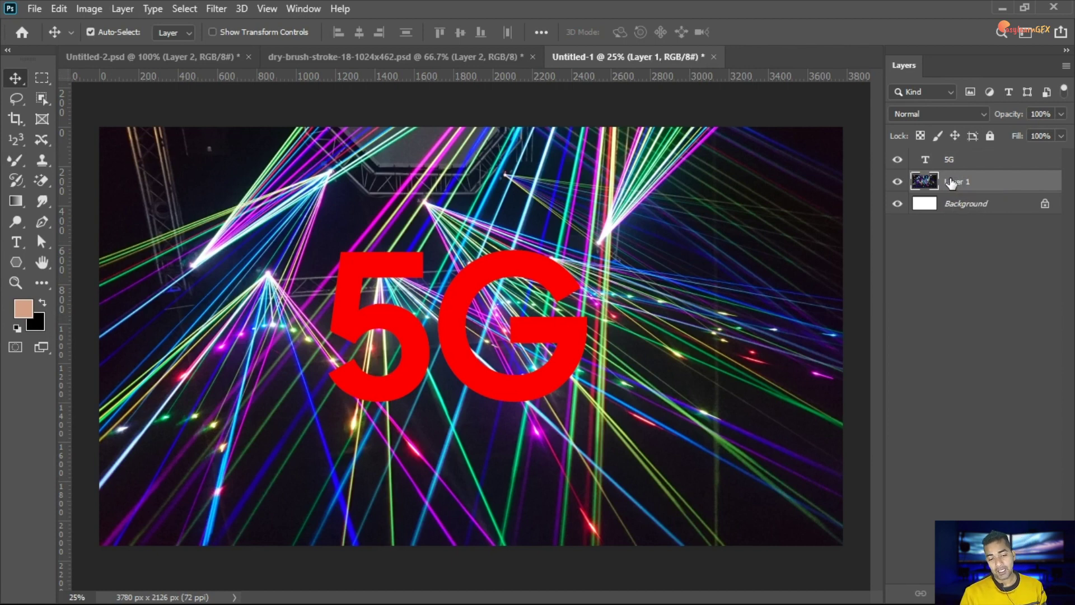
drag(959, 189, 955, 160)
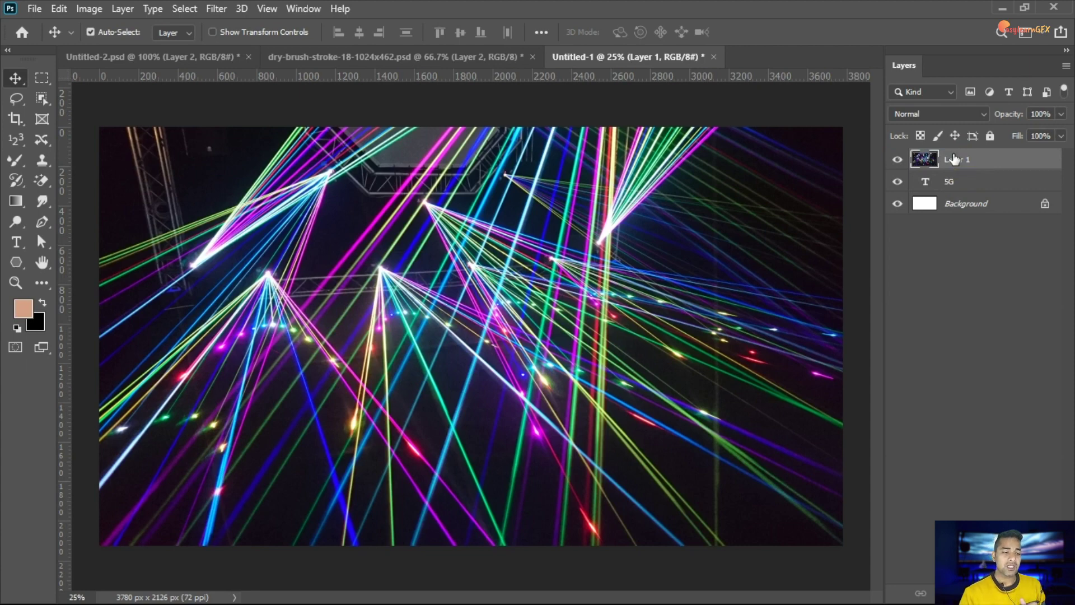
Step: Create a clipping mask from the laser photo layer onto the 5G text, and release it again
click(124, 9)
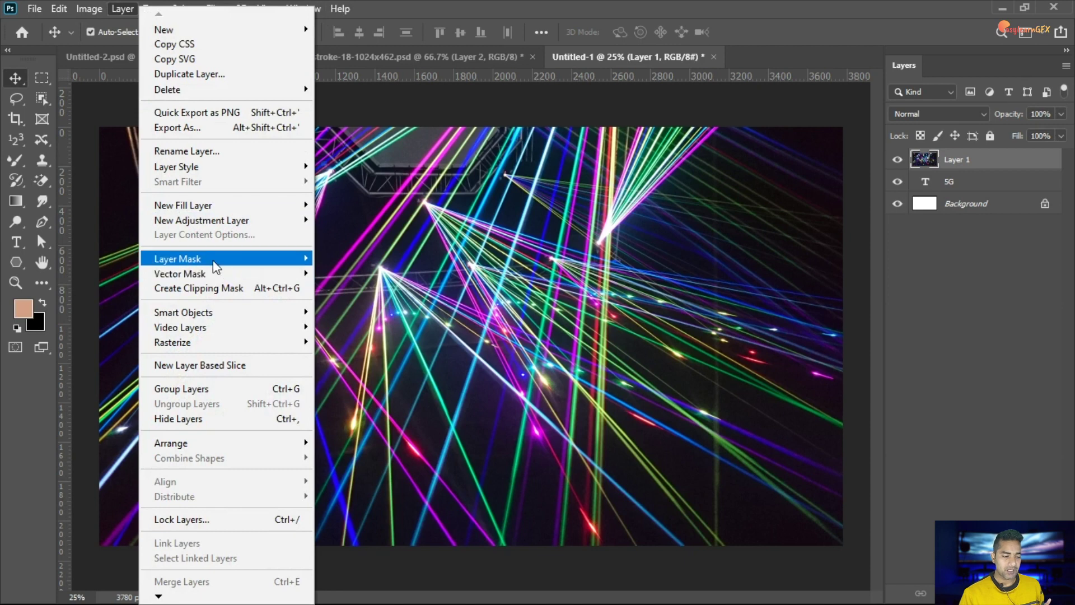
click(227, 290)
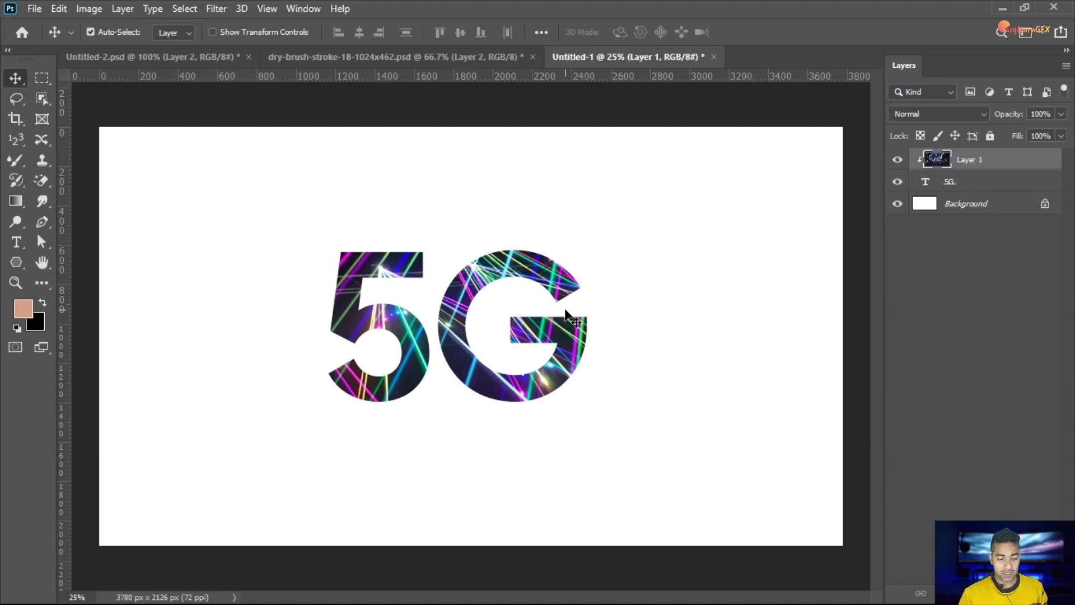
key(ctrl+alt+g)
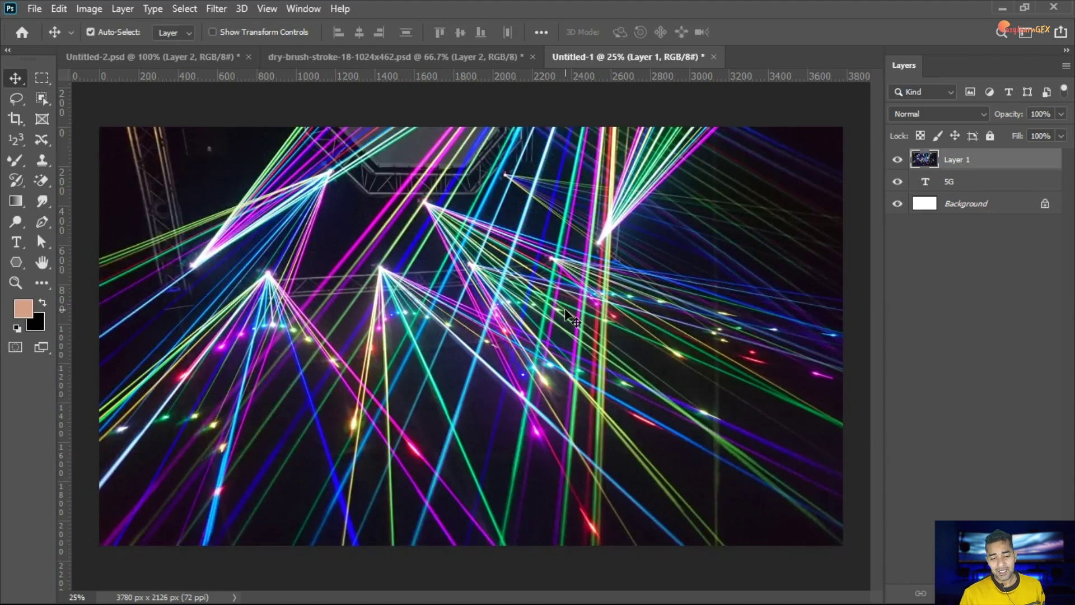
Step: Reapply the clipping mask to the laser photo layer and undo it
right_click(975, 160)
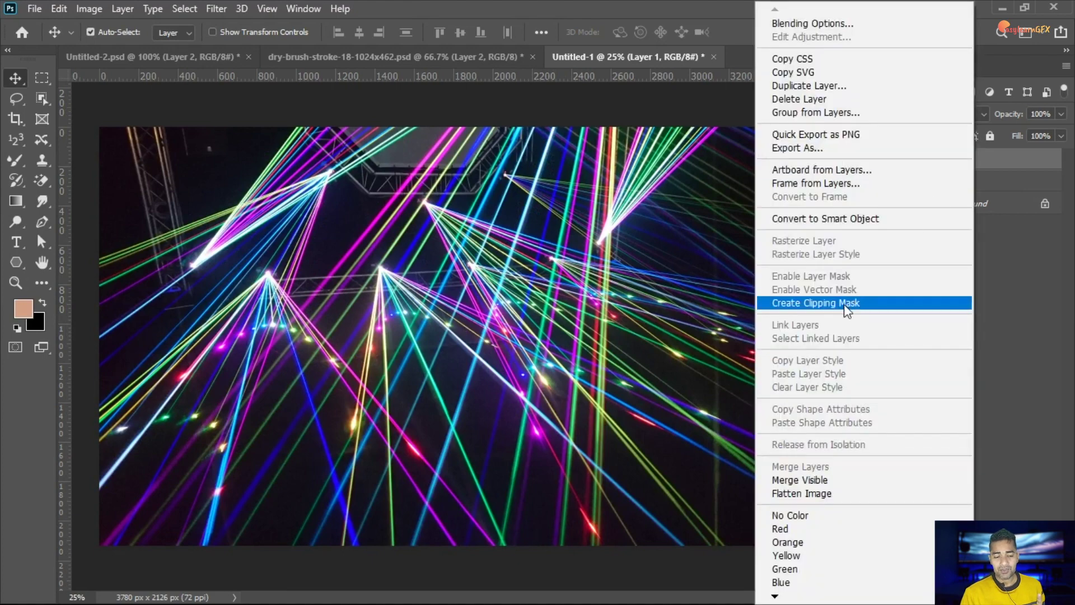
click(833, 303)
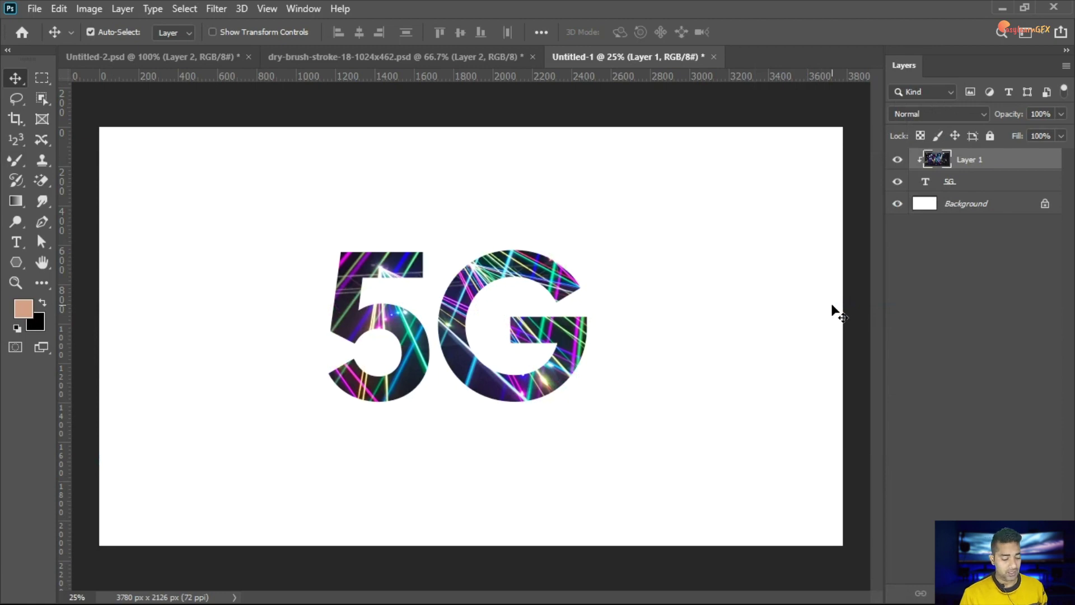
key(ctrl+z)
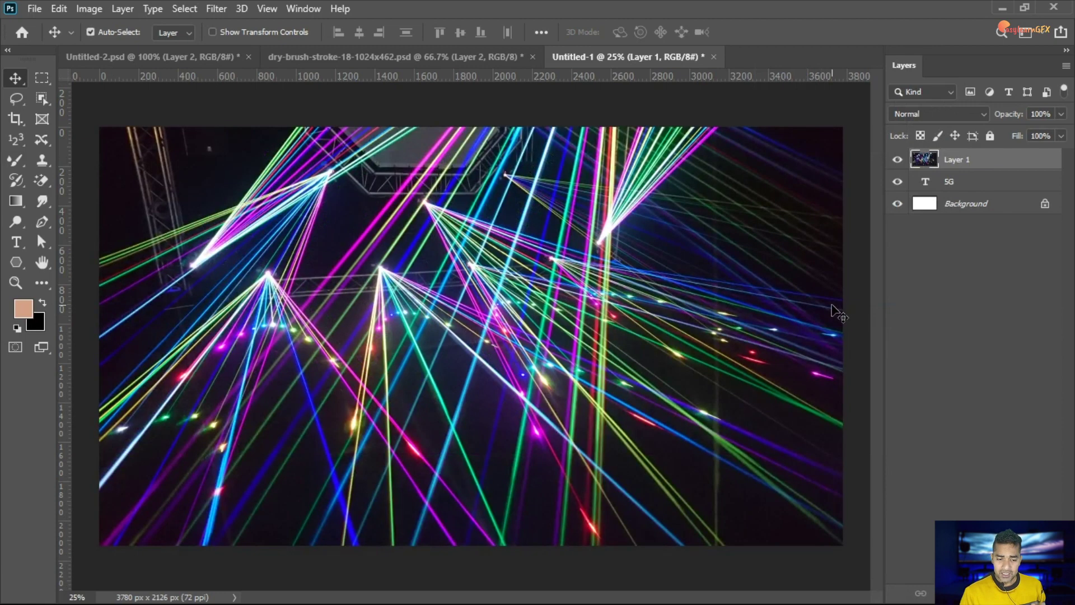
right_click(965, 181)
click(965, 156)
click(661, 192)
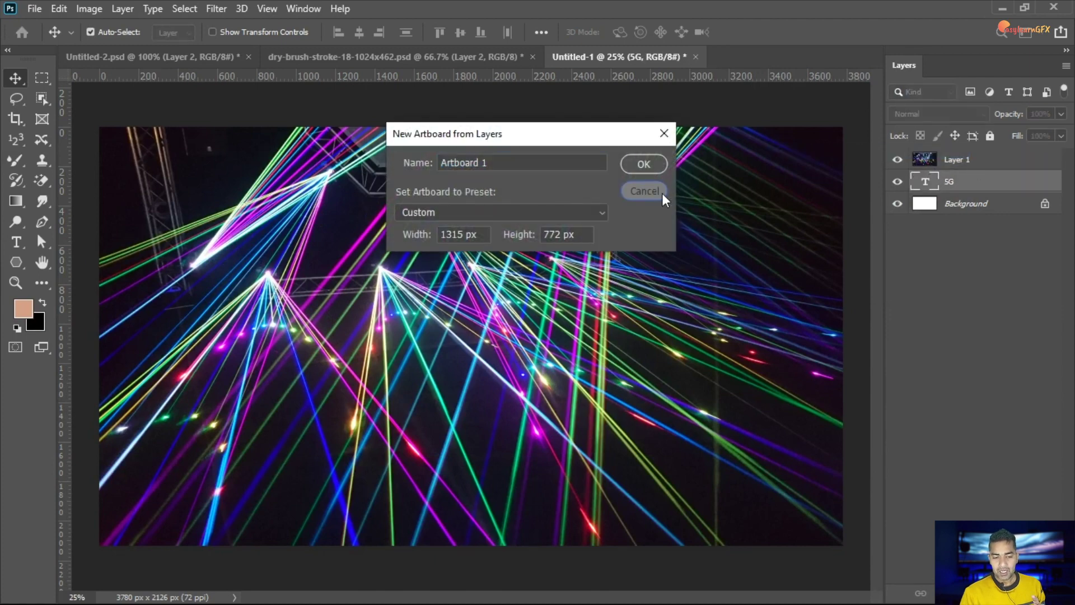
Step: Clip the laser photo layer to the 5G text layer directly below it
click(967, 162)
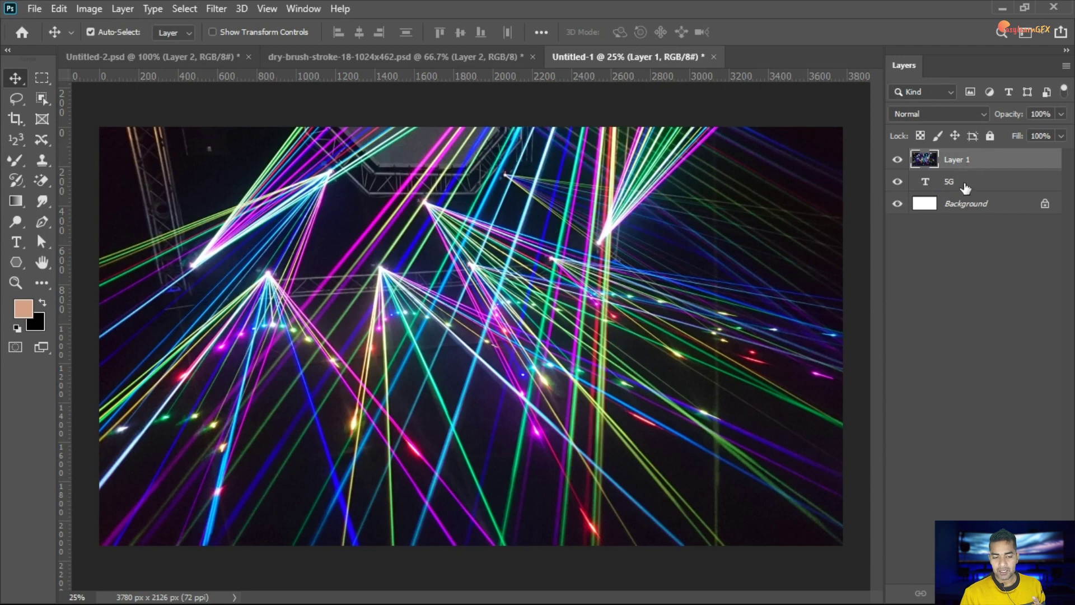
click(971, 174)
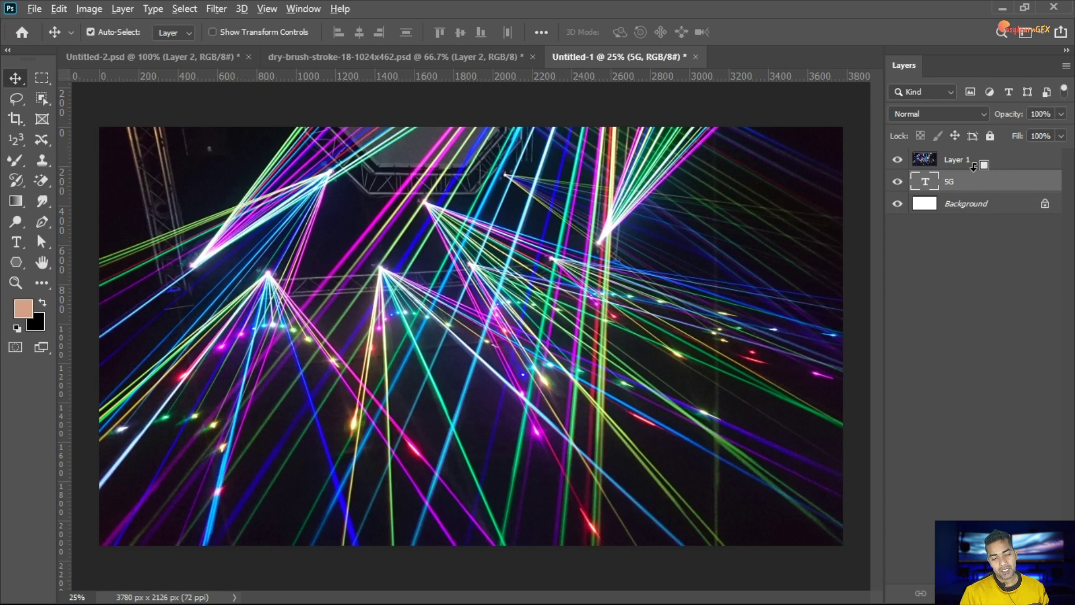
alt+click(975, 169)
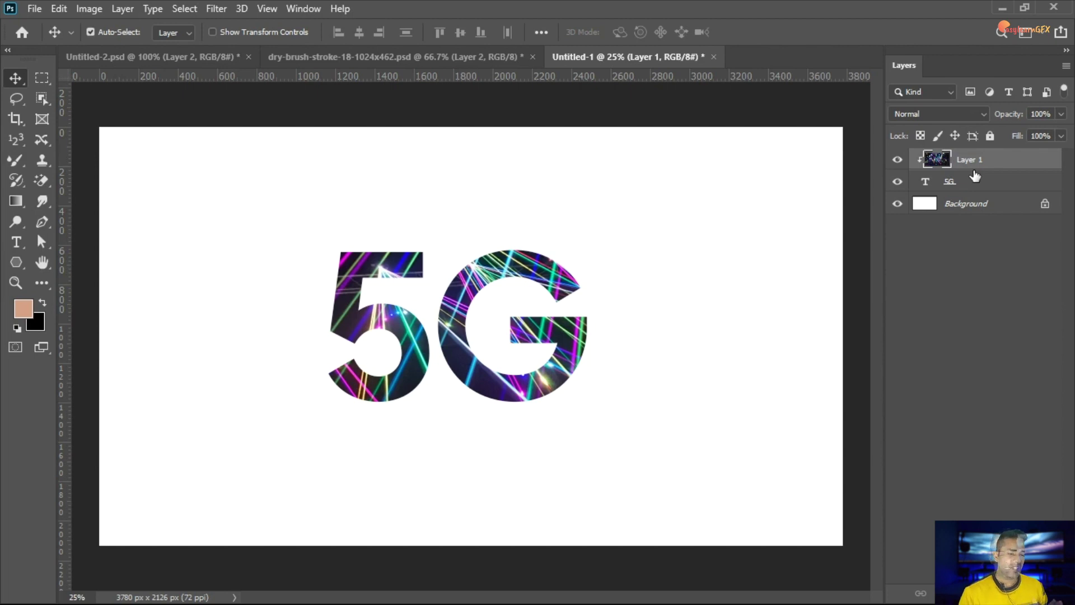
Step: Select only the 5G text layer and scale it up proportionally to about 141%, leaving the clipped photo layer untouched
shift+click(975, 178)
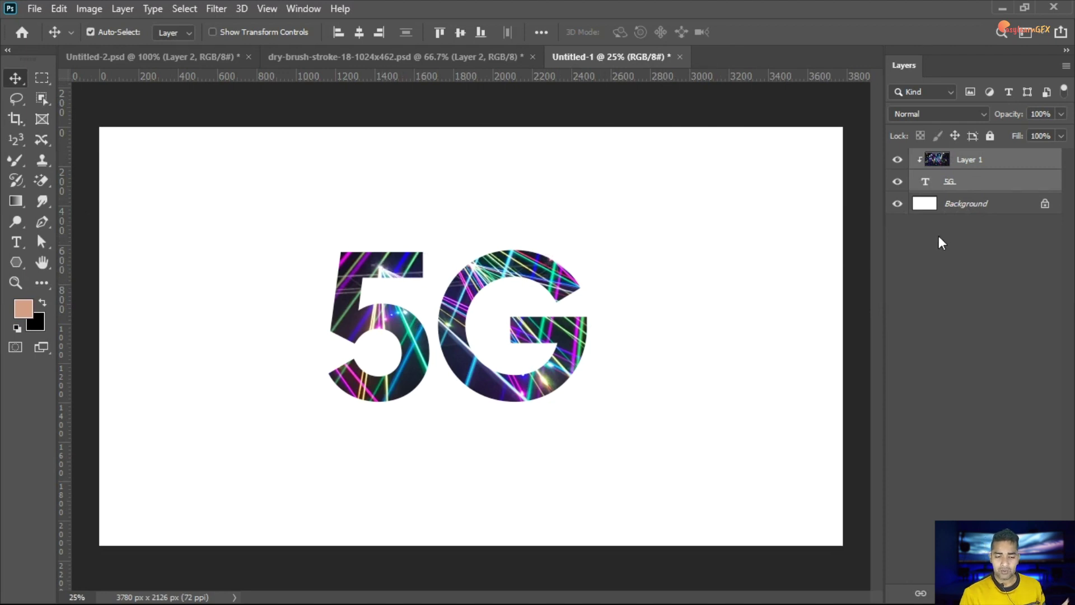
click(954, 187)
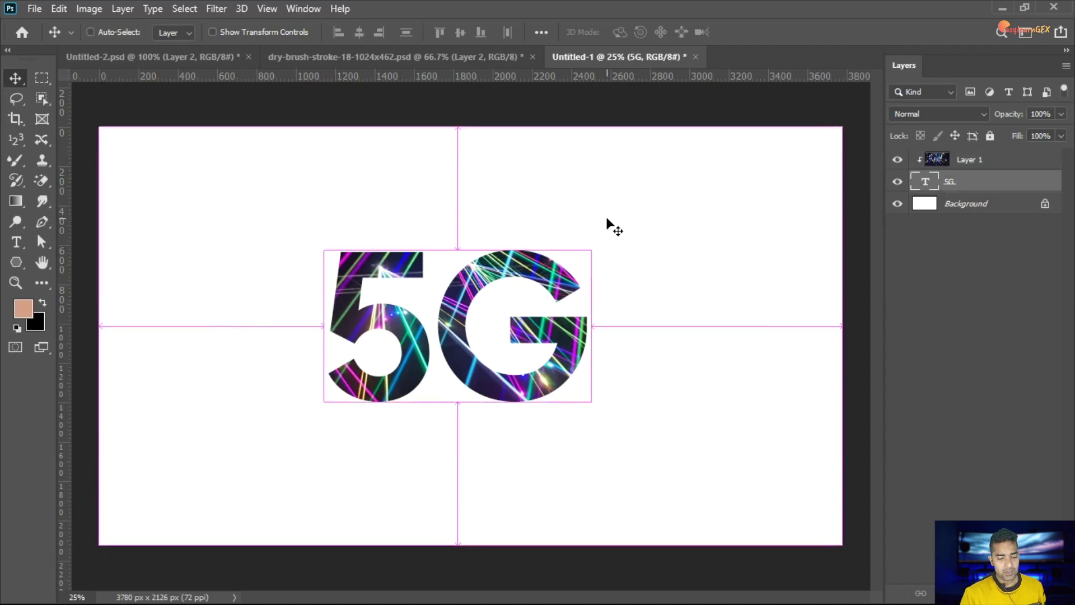
key(ctrl+t)
drag(591, 224, 720, 151)
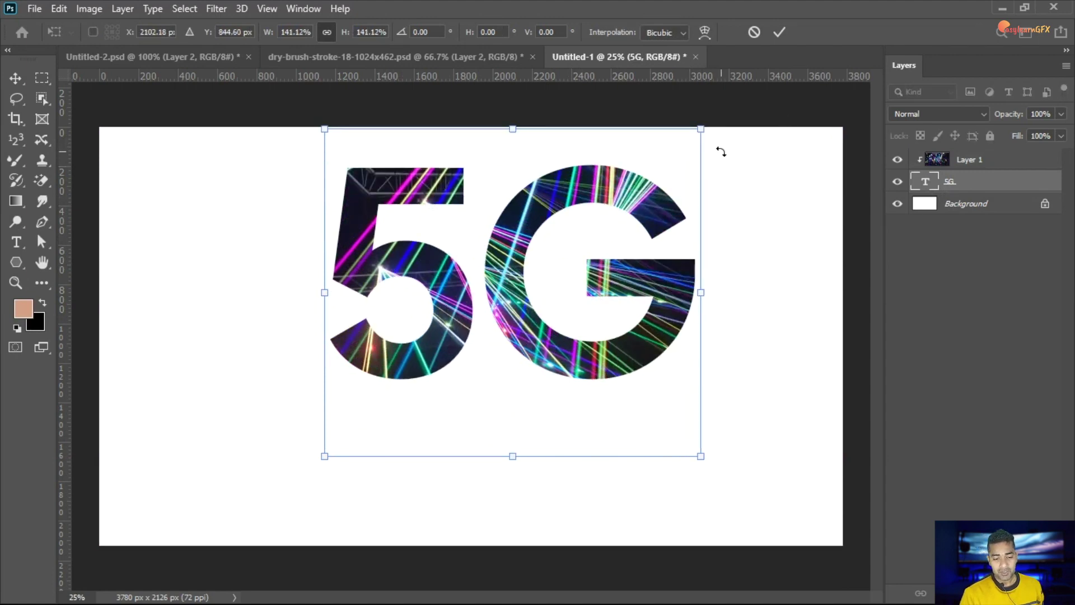
key(Return)
Step: Scale the clipped laser photo layer down to about 73% and reposition it so it fills the 5G letters
click(965, 161)
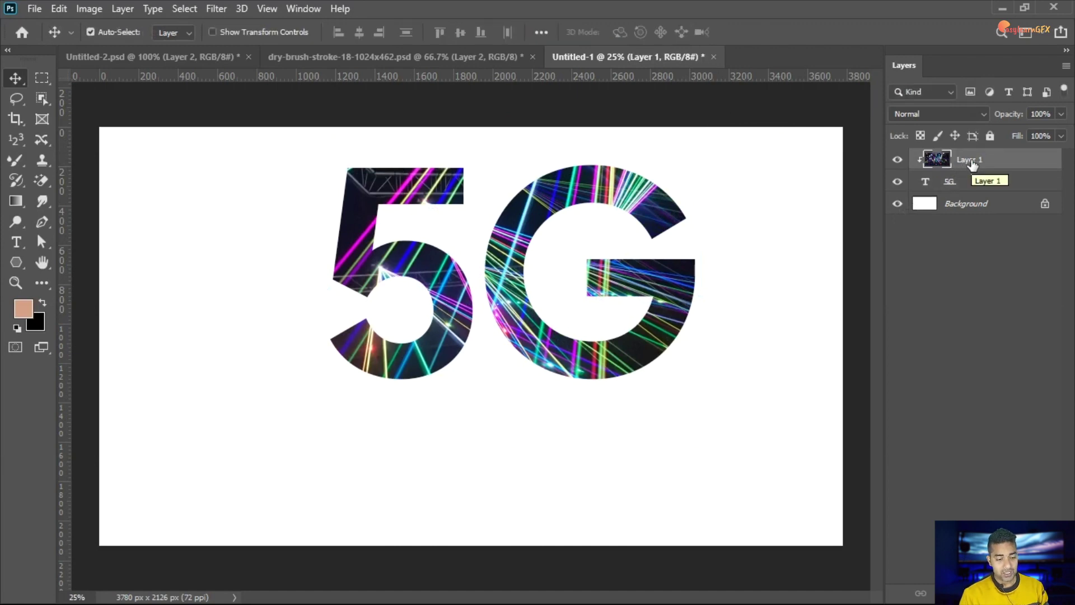
key(ctrl+t)
drag(842, 128, 636, 240)
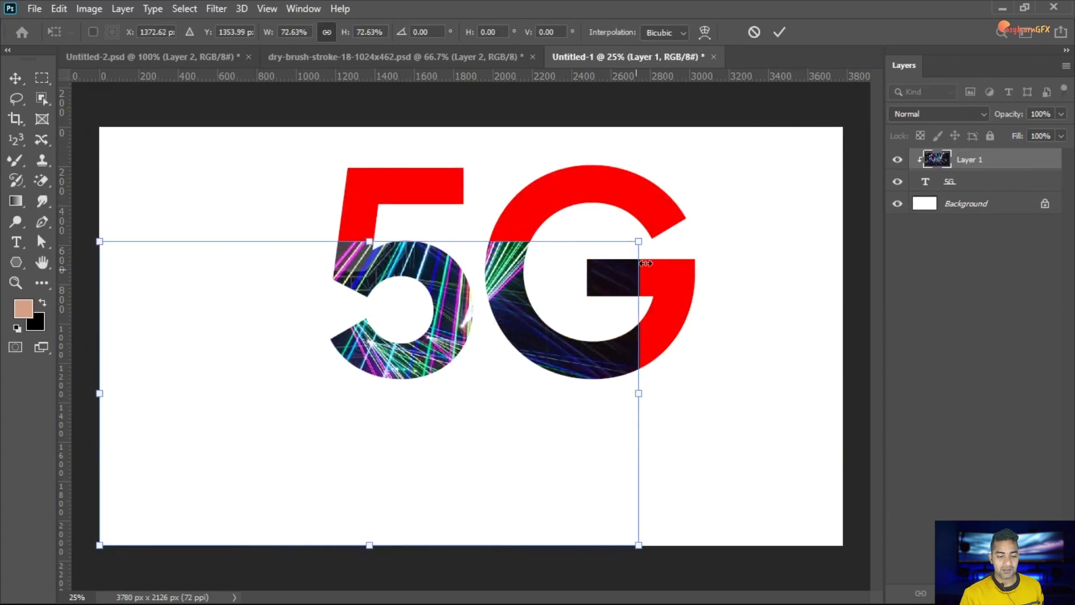
drag(485, 379, 552, 307)
key(Return)
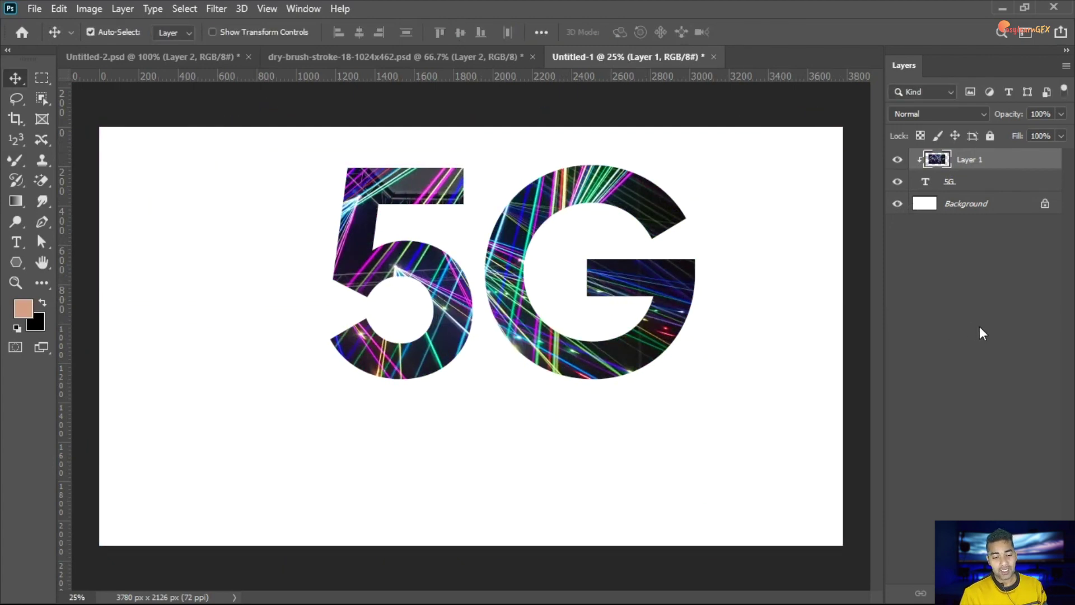
Step: Link the laser photo layer with the 5G text layer and move them together toward the canvas centre
ctrl+click(969, 190)
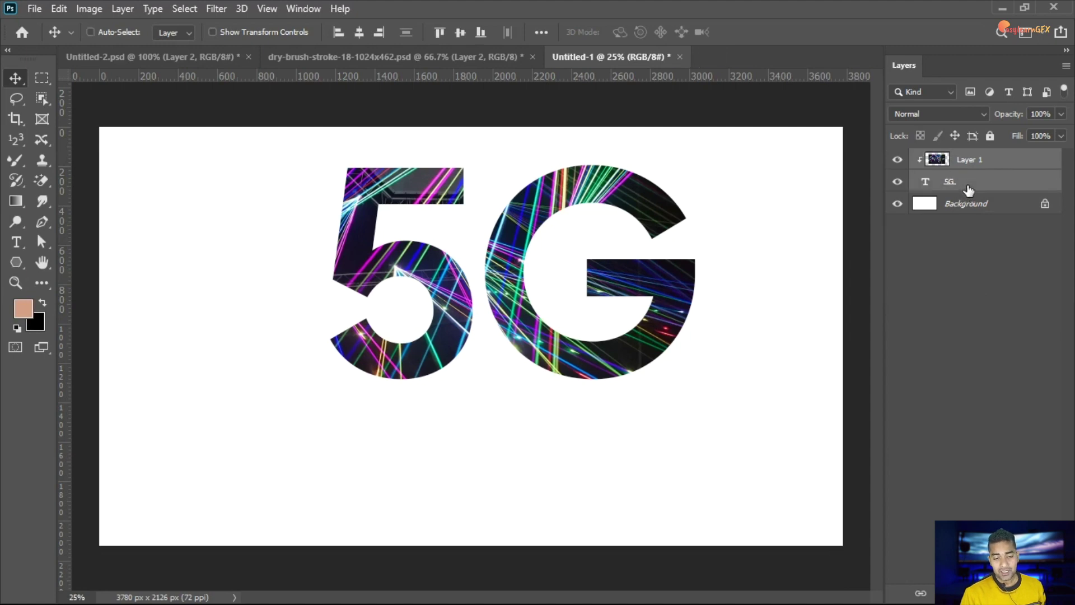
right_click(968, 187)
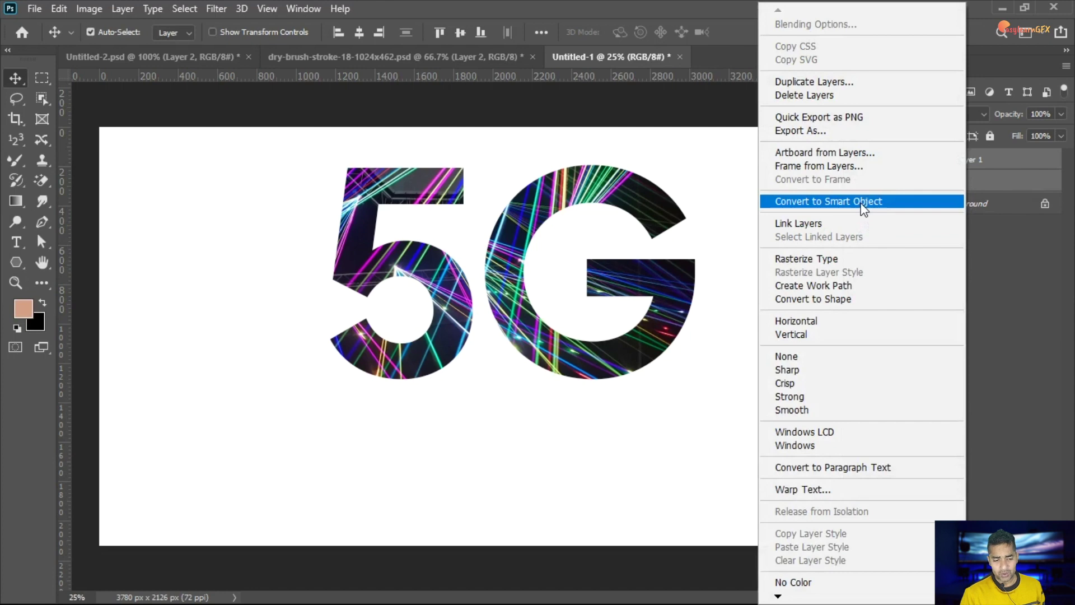
click(821, 224)
drag(553, 201, 597, 266)
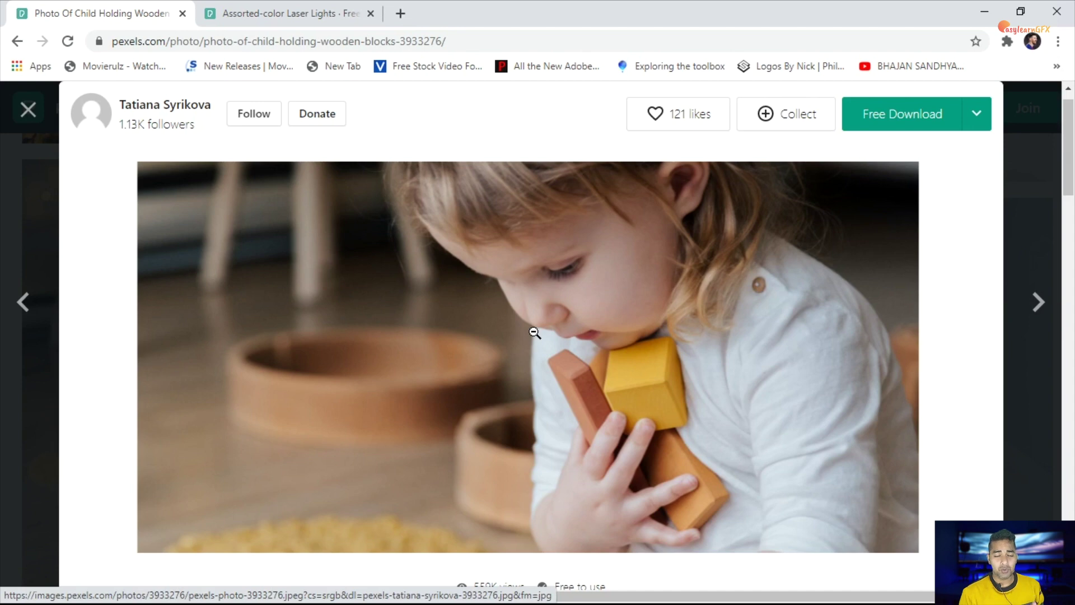
Step: Copy the Pexels photo of the child holding wooden blocks in the browser and return to the Photoshop document
right_click(535, 333)
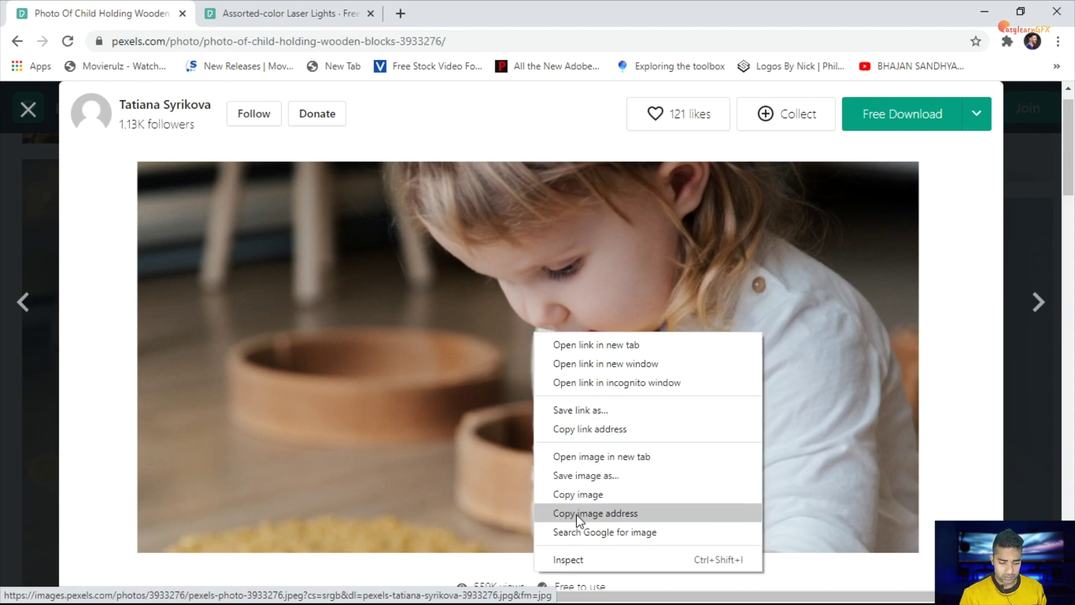
click(576, 494)
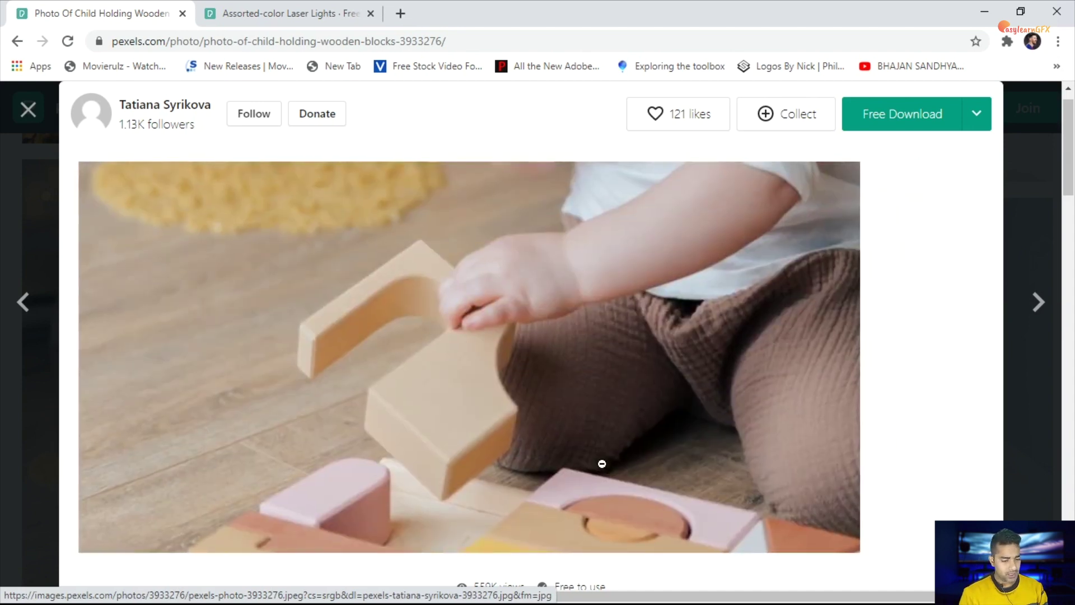
key(alt+Tab)
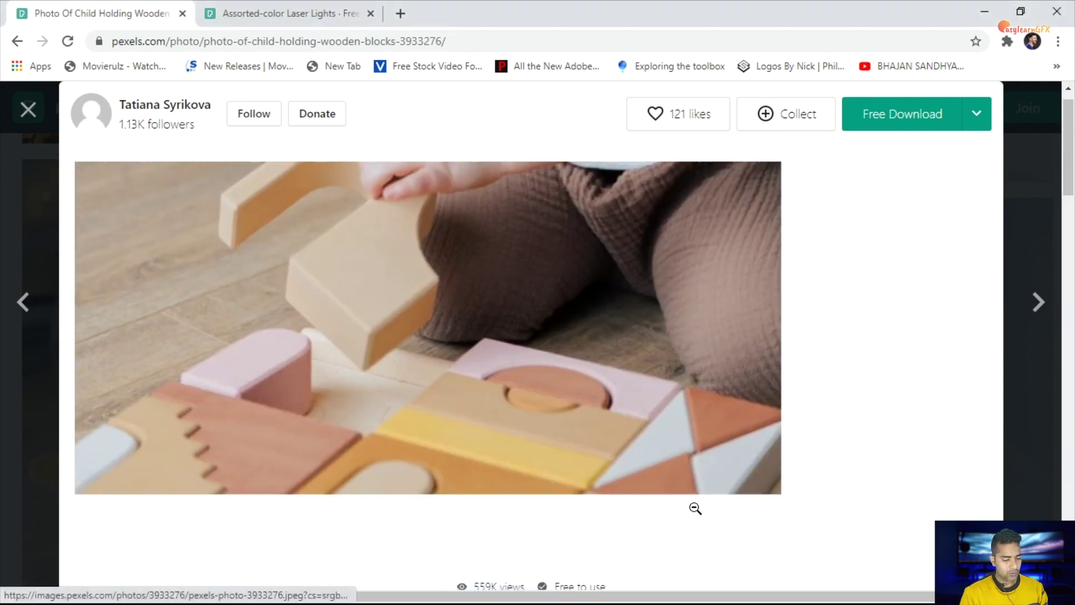
key(alt+Tab)
key(Tab)
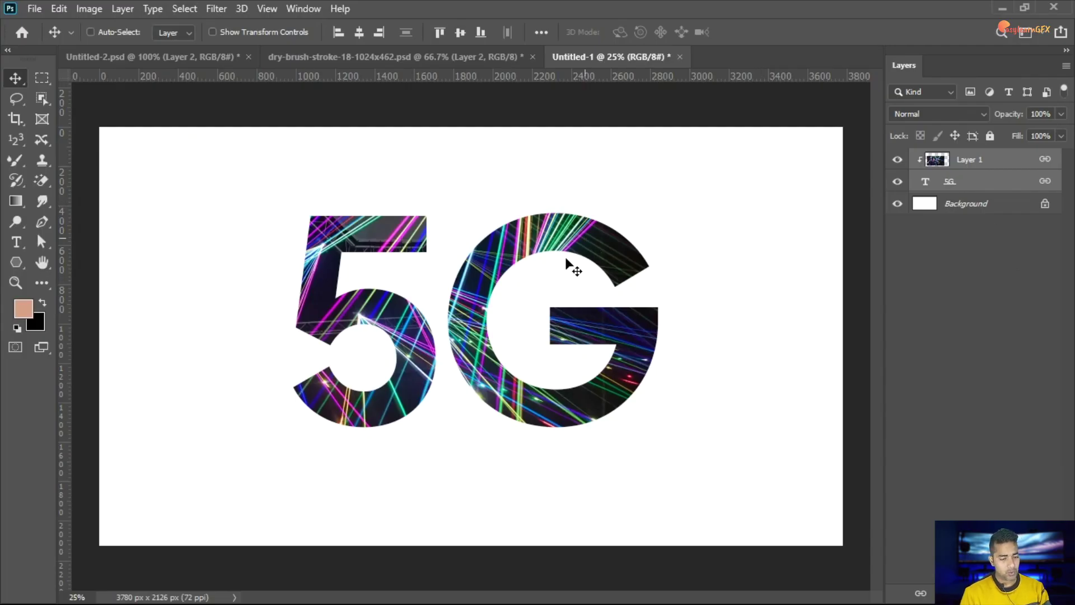
Step: Shrink the linked 5G artwork into the canvas's upper-left area and place the pasted child photo to its right
key(ctrl+t)
drag(156, 214, 455, 377)
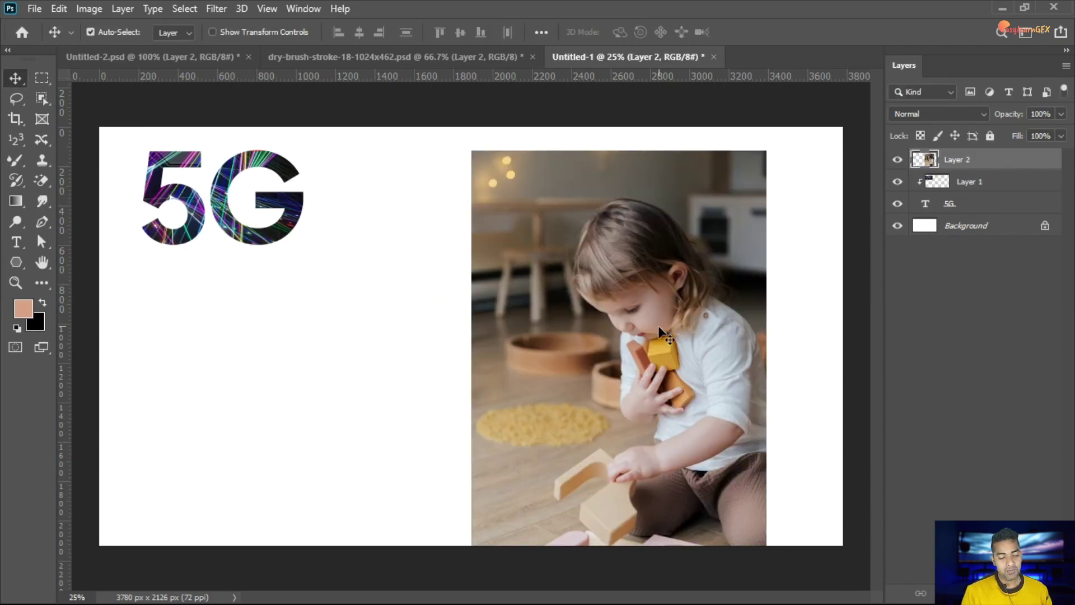
mouse_move(659, 327)
mouse_down()
mouse_move(655, 302)
mouse_move(643, 338)
mouse_up()
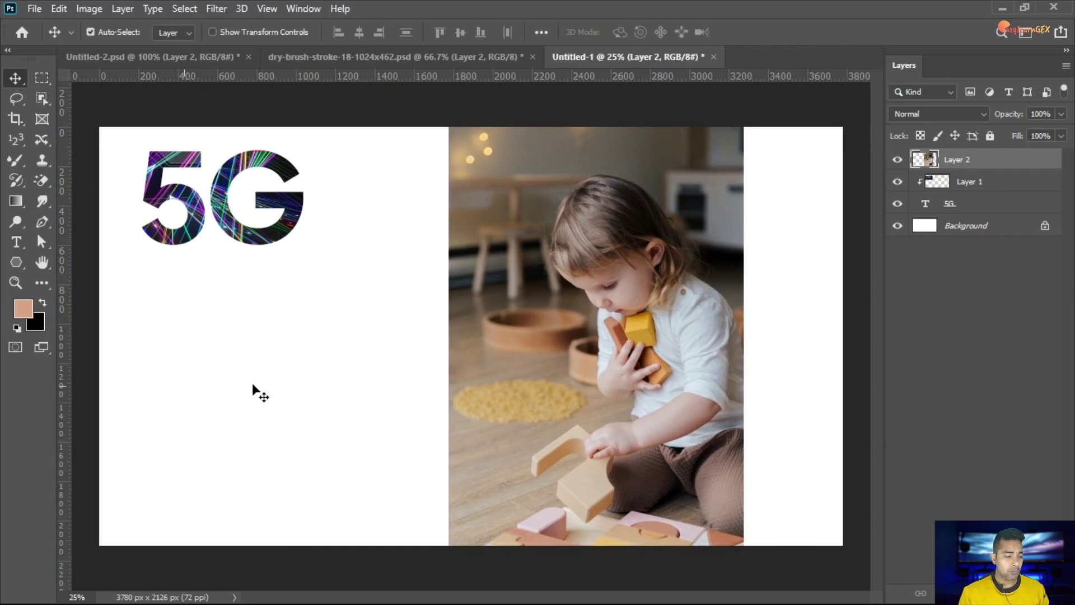
Step: Draw a rounded three-sided shape about 1425 by 1403 px with the Polygon tool, partly overlapping the child photo
click(21, 263)
right_click(21, 263)
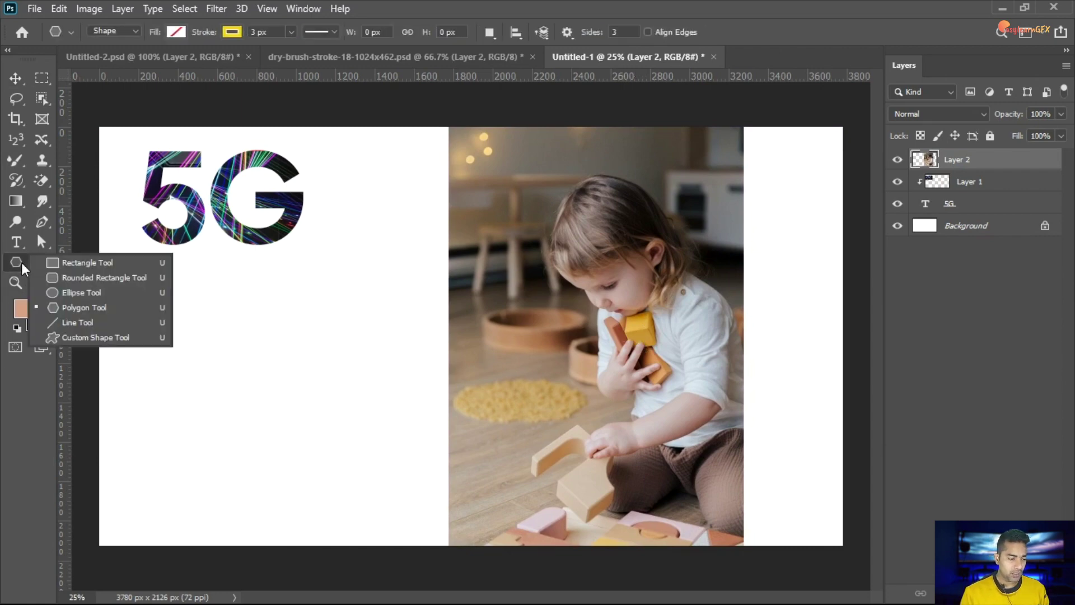
click(90, 308)
drag(448, 258, 622, 398)
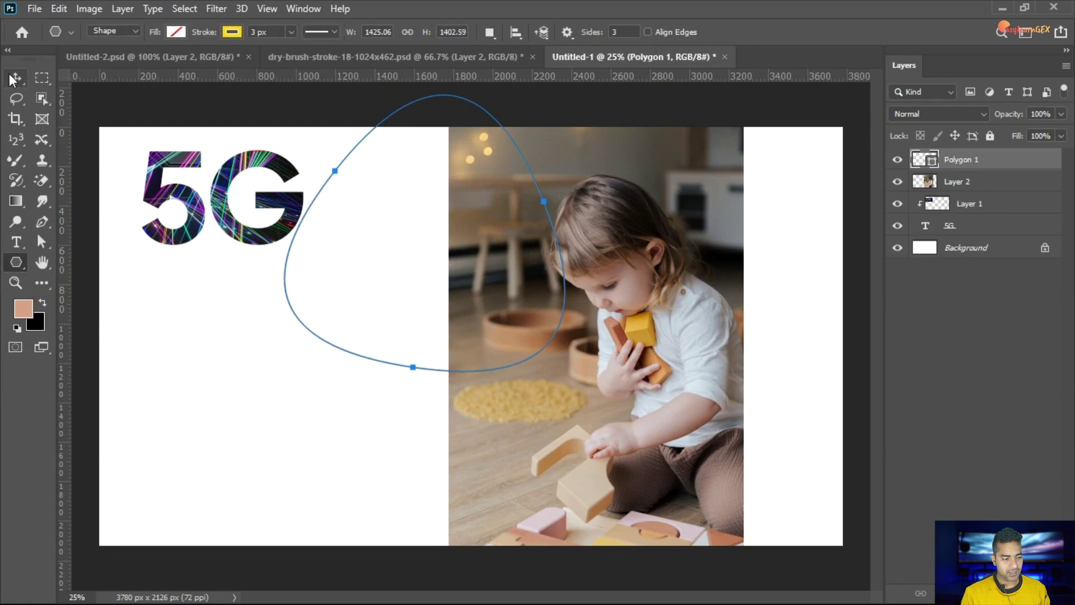
Step: Remove the polygon's stroke and give it a bright green fill from the recently used colors
click(176, 32)
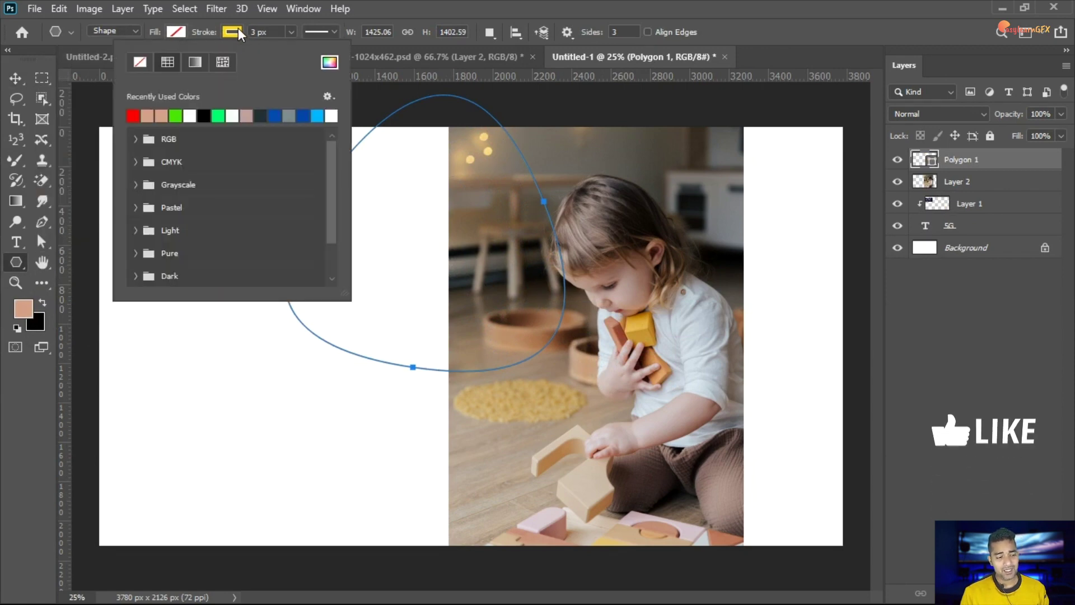
click(140, 62)
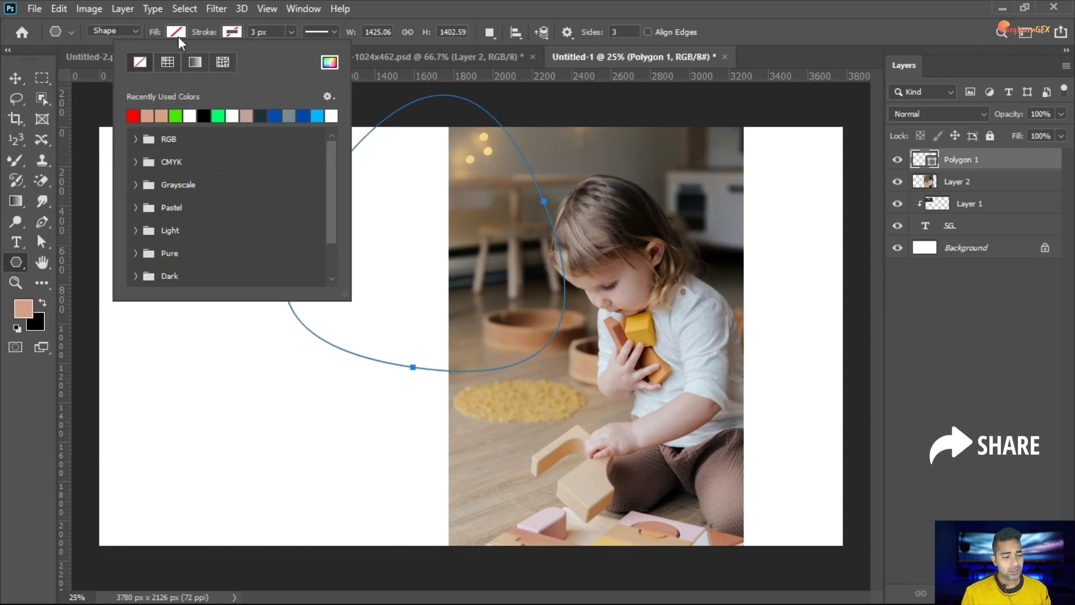
click(178, 34)
click(119, 115)
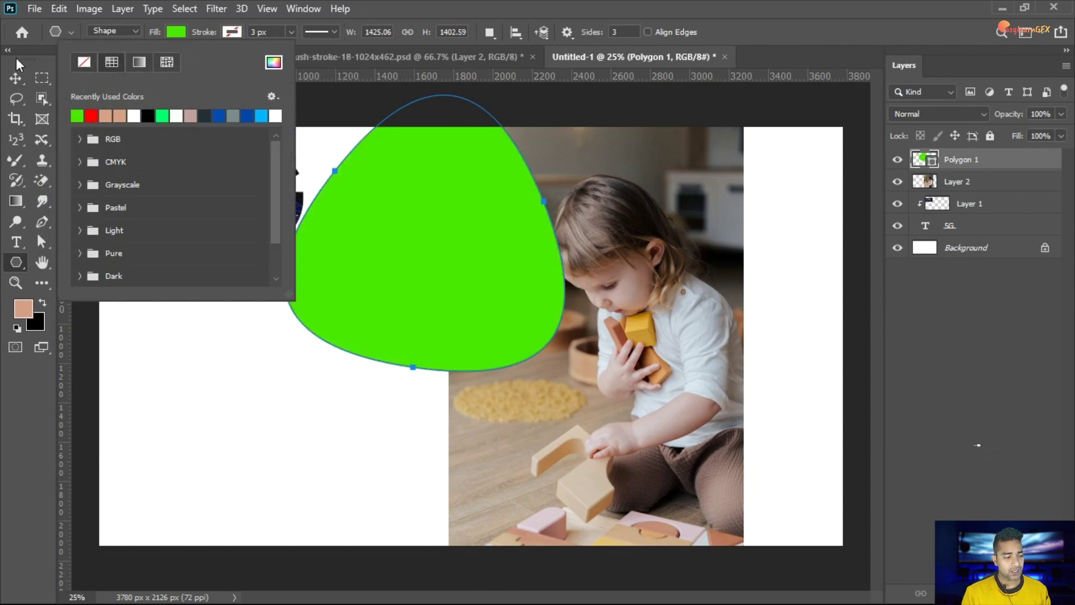
Step: Move the green polygon over the child photo and duplicate its layer within the same document
click(15, 82)
drag(409, 271, 572, 367)
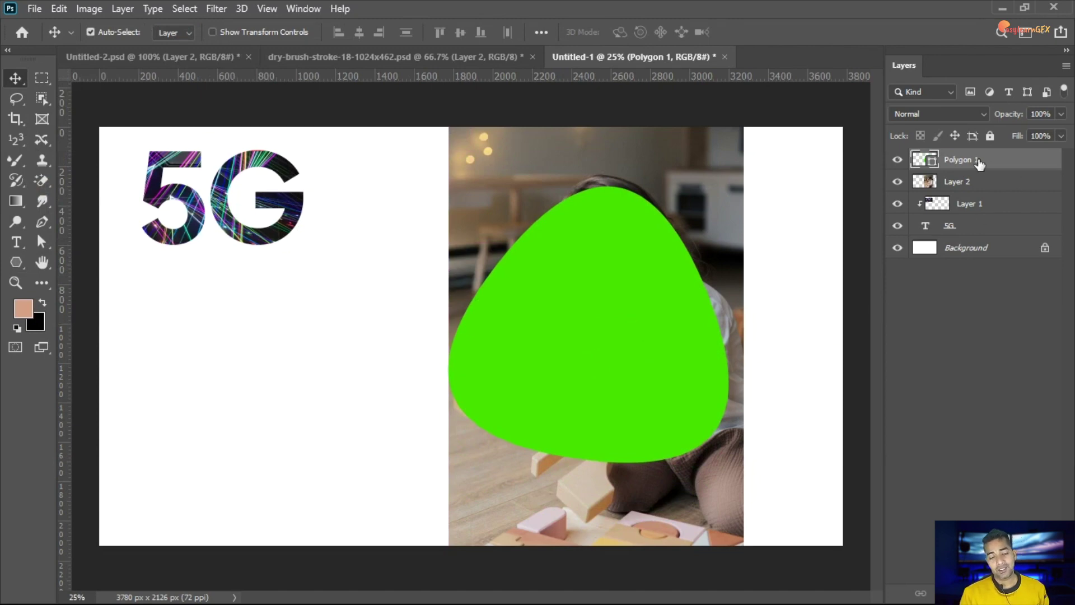
right_click(979, 164)
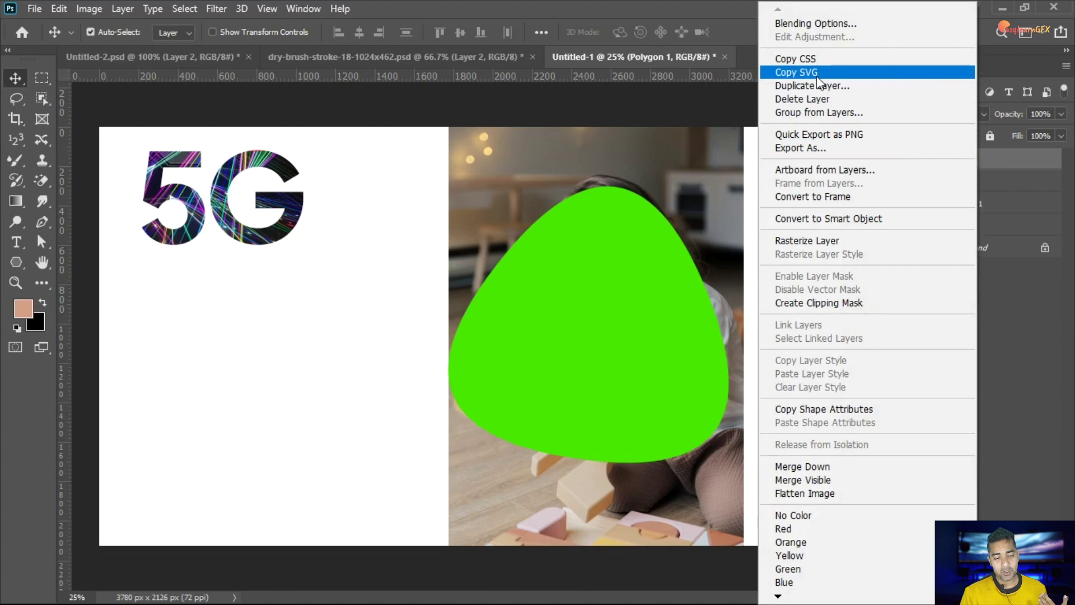
click(830, 85)
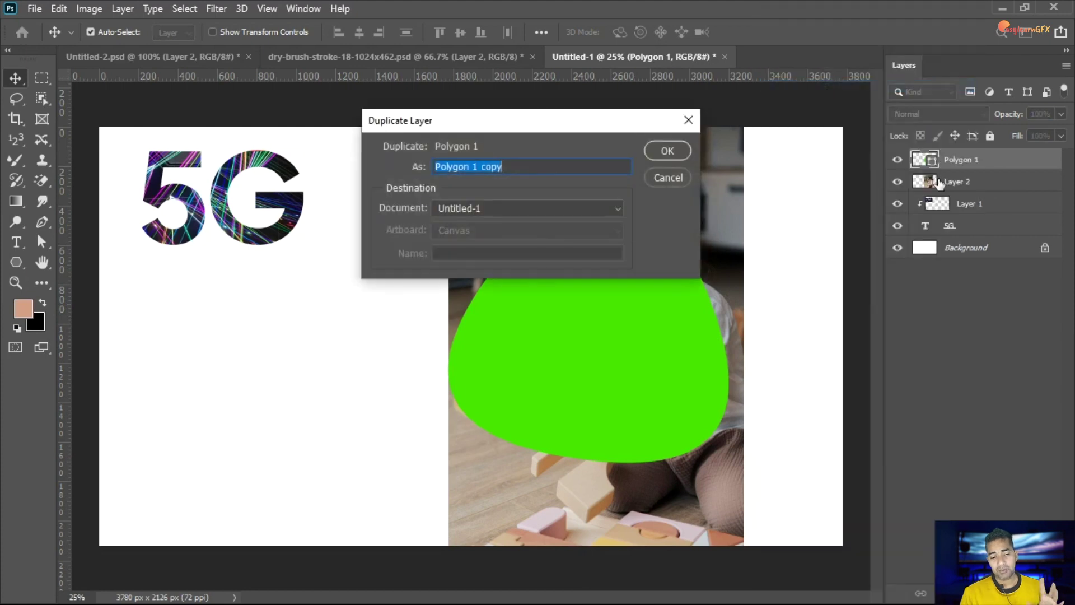
click(670, 150)
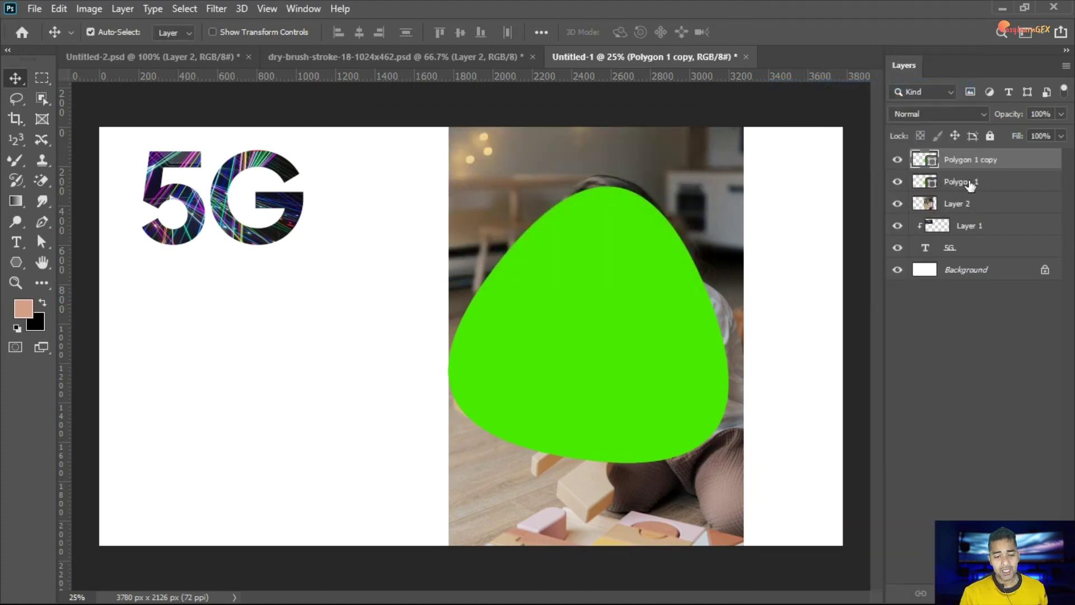
Step: Move the child photo layer between the two polygon layers and clip it to the original polygon below
click(970, 184)
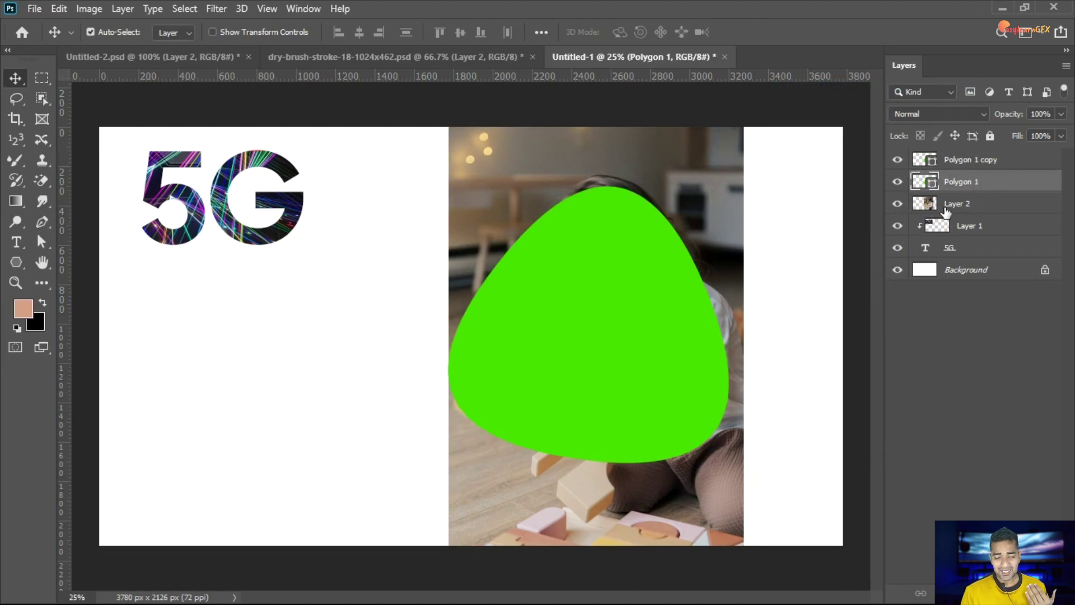
click(953, 206)
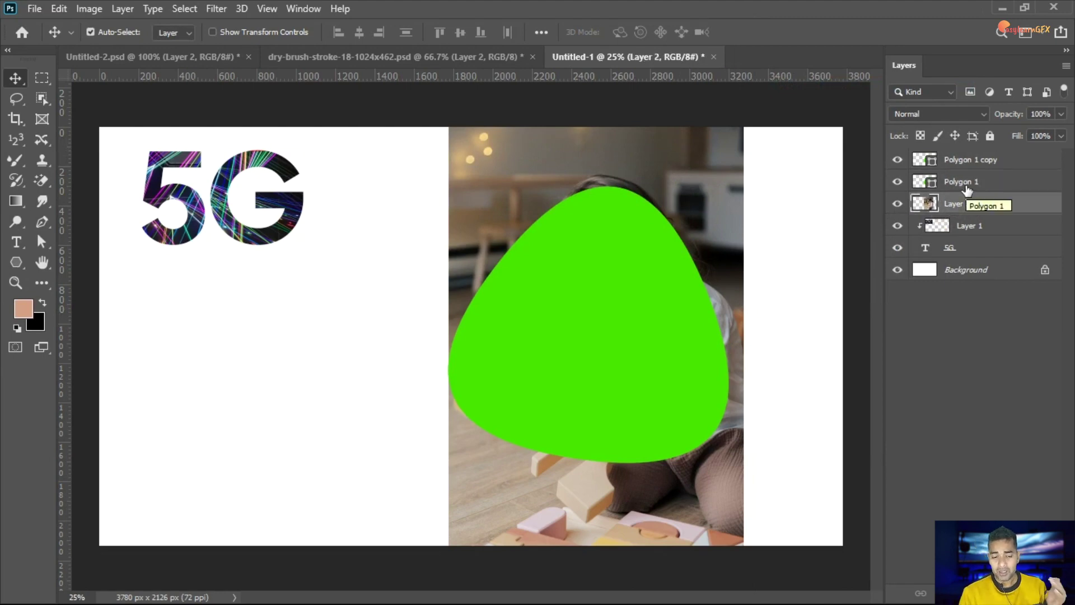
drag(969, 206, 974, 177)
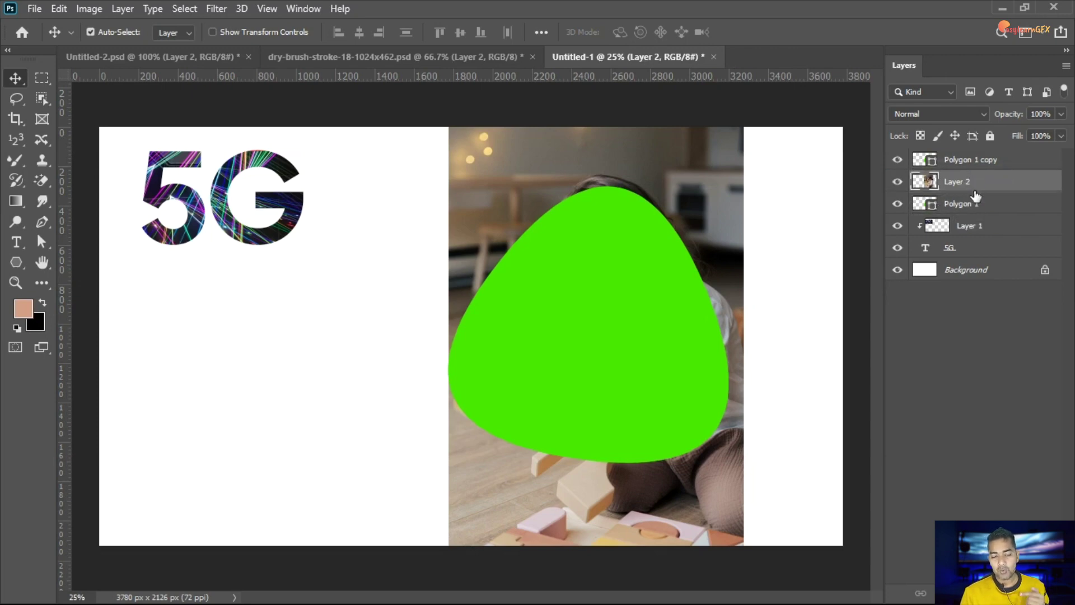
right_click(974, 188)
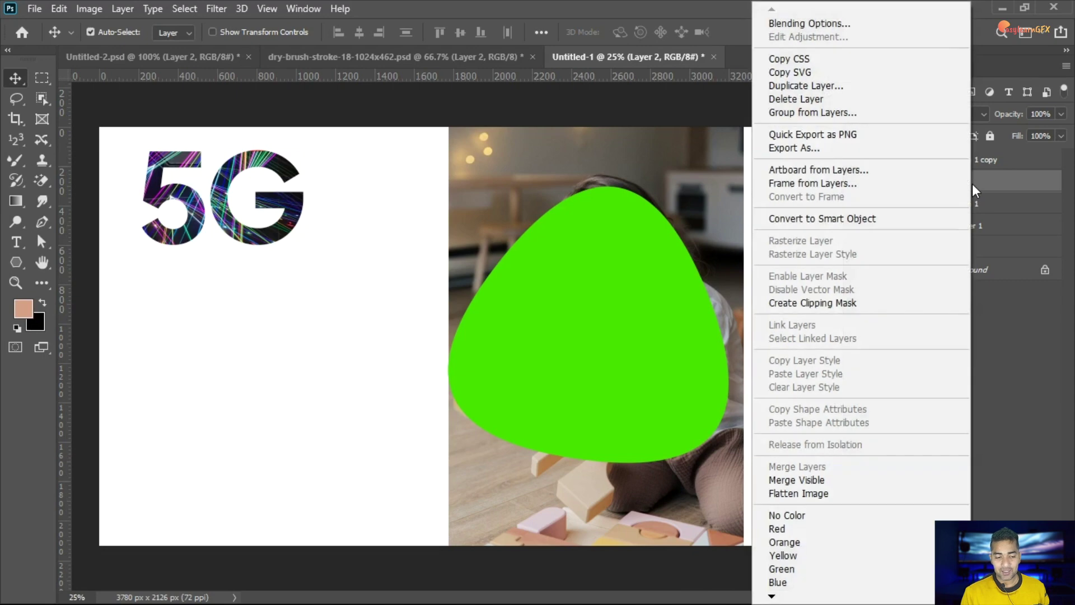
click(833, 303)
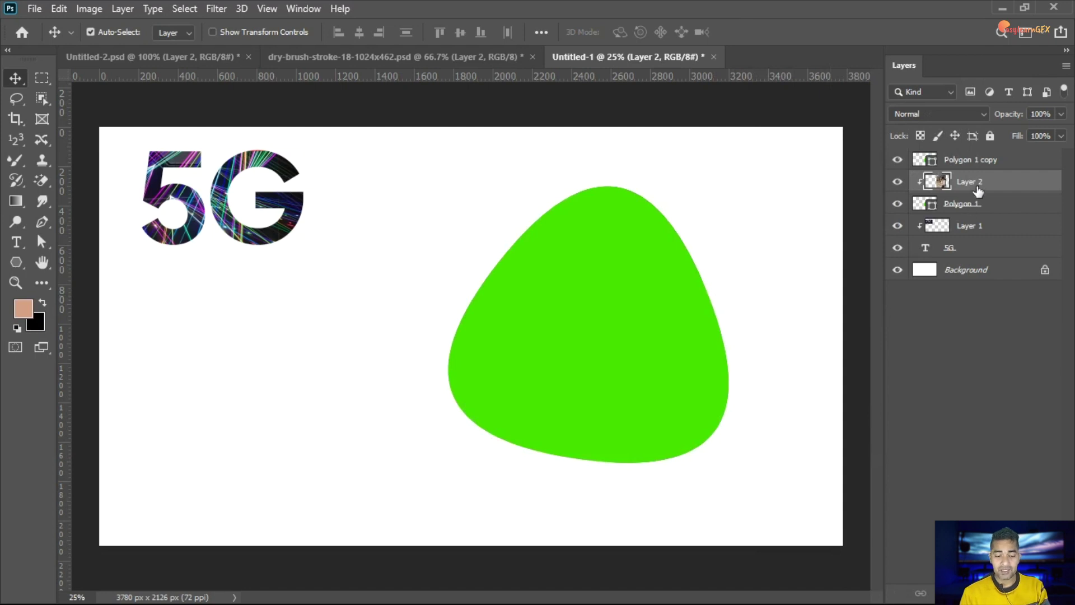
Step: Move the duplicate polygon's layer beneath the original polygon and position it slightly offset behind the masked child photo
click(971, 163)
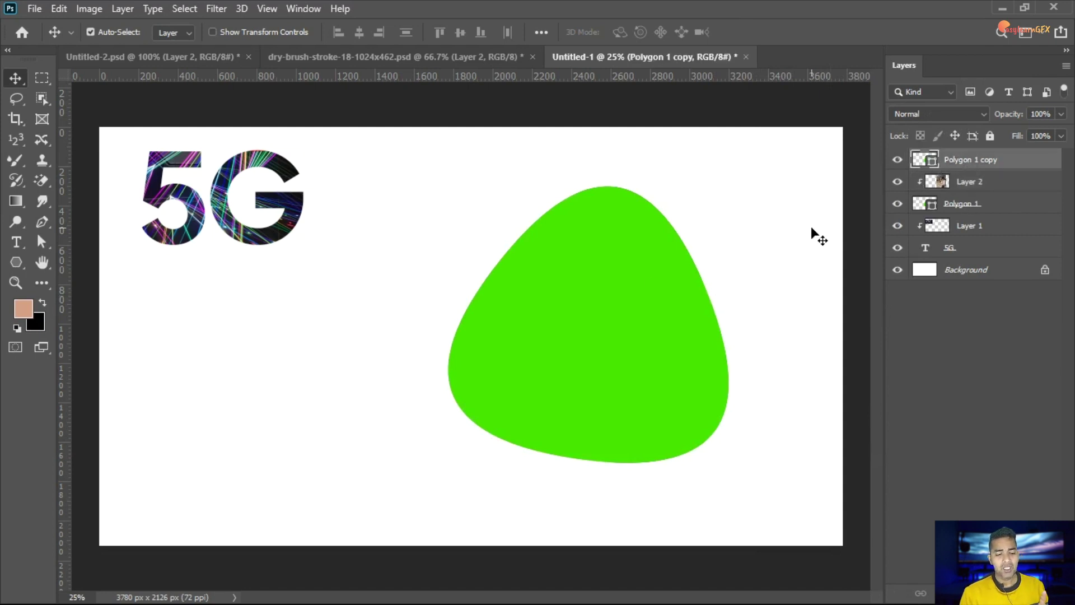
drag(645, 287, 529, 265)
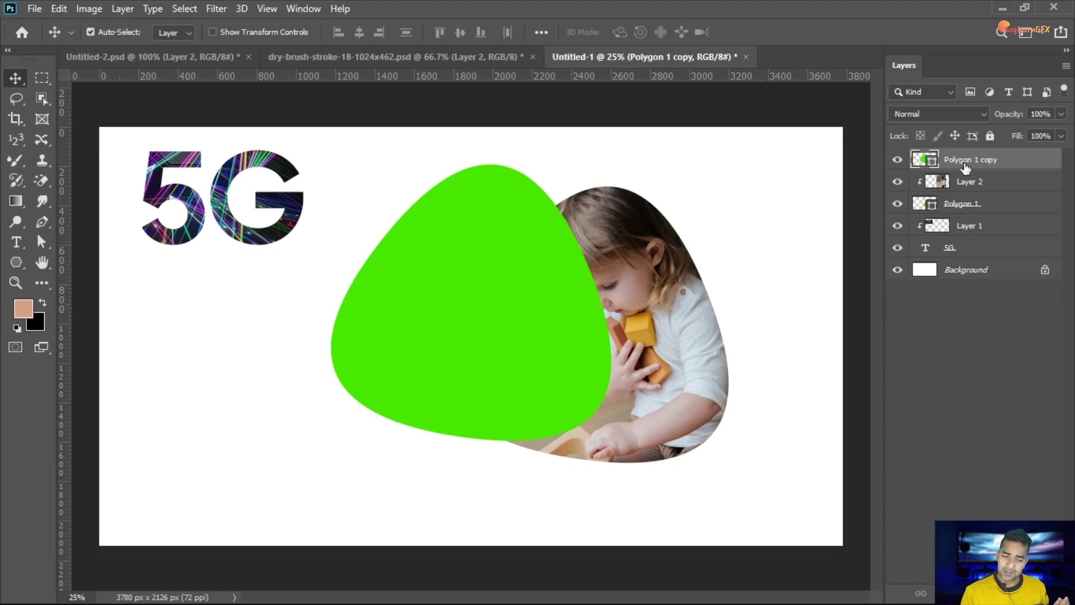
drag(994, 168, 1003, 217)
drag(444, 228, 589, 240)
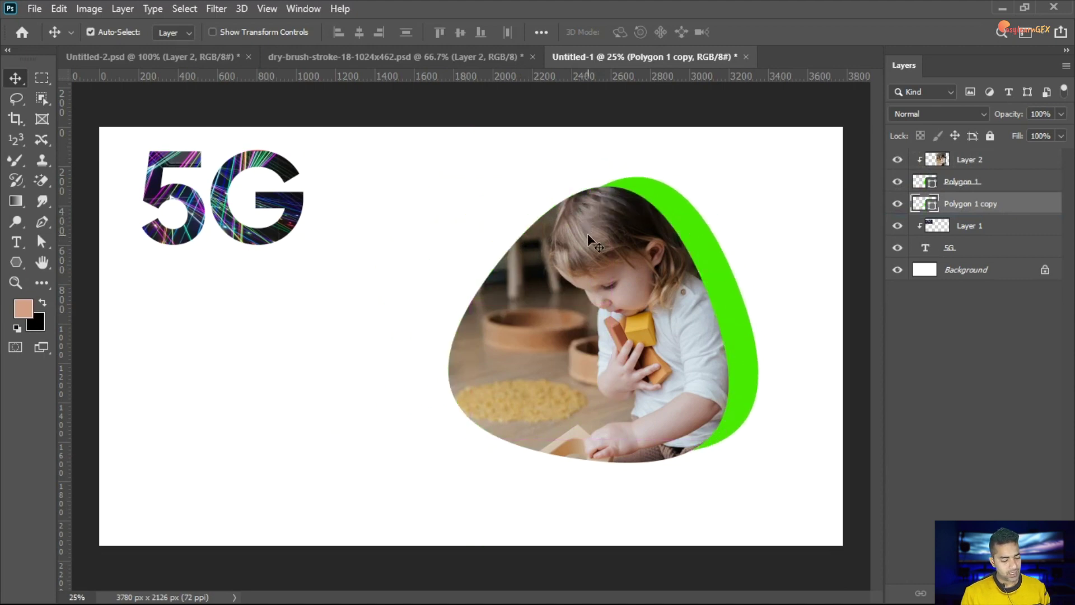
Step: Rotate the duplicate green polygon by about 22.2° and adjust its position so its edges peek out around the masked photo
key(ctrl+t)
drag(777, 167, 801, 246)
mouse_move(709, 250)
mouse_down()
mouse_move(688, 245)
mouse_move(688, 255)
mouse_up()
key(Right)
key(Right)
key(Right)
key(Right)
key(Right)
key(Right)
key(Right)
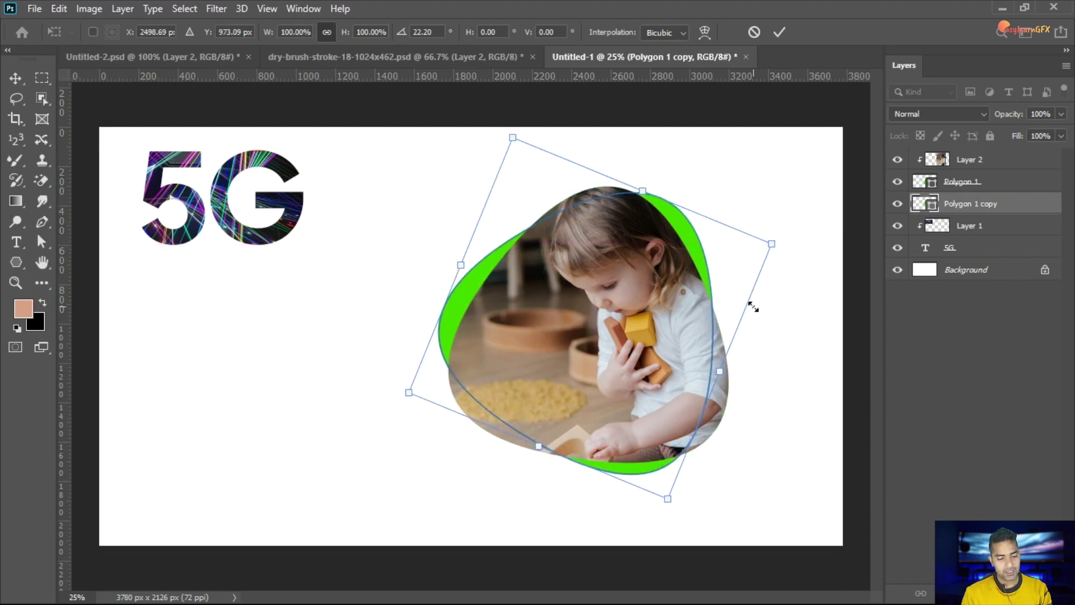
click(28, 78)
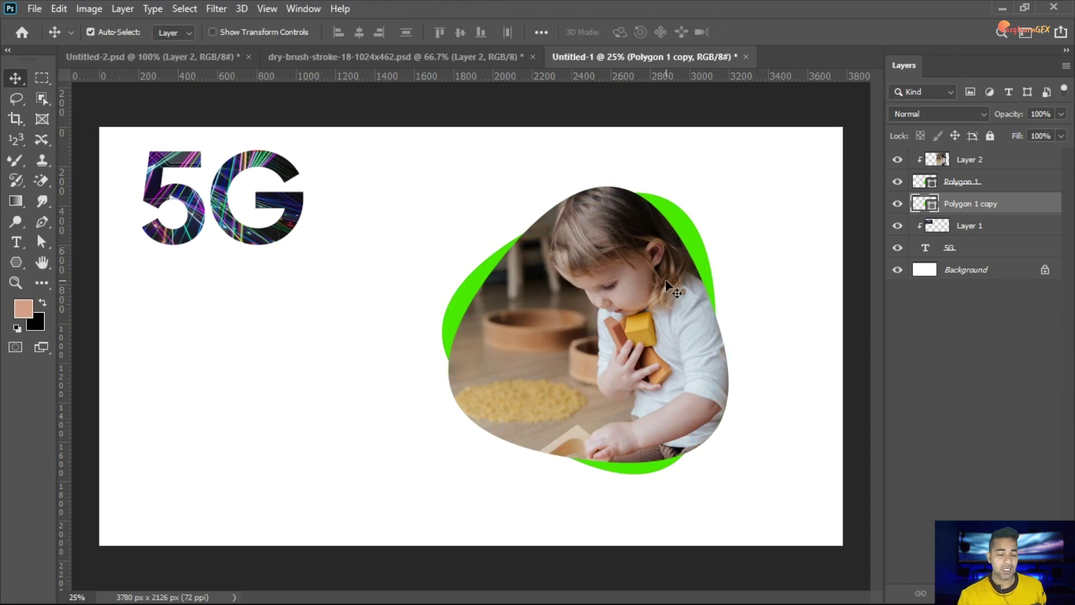
Step: Switch to the dry-brush-stroke-18-1024x462.psd document to examine its masked cricketer designs
click(435, 56)
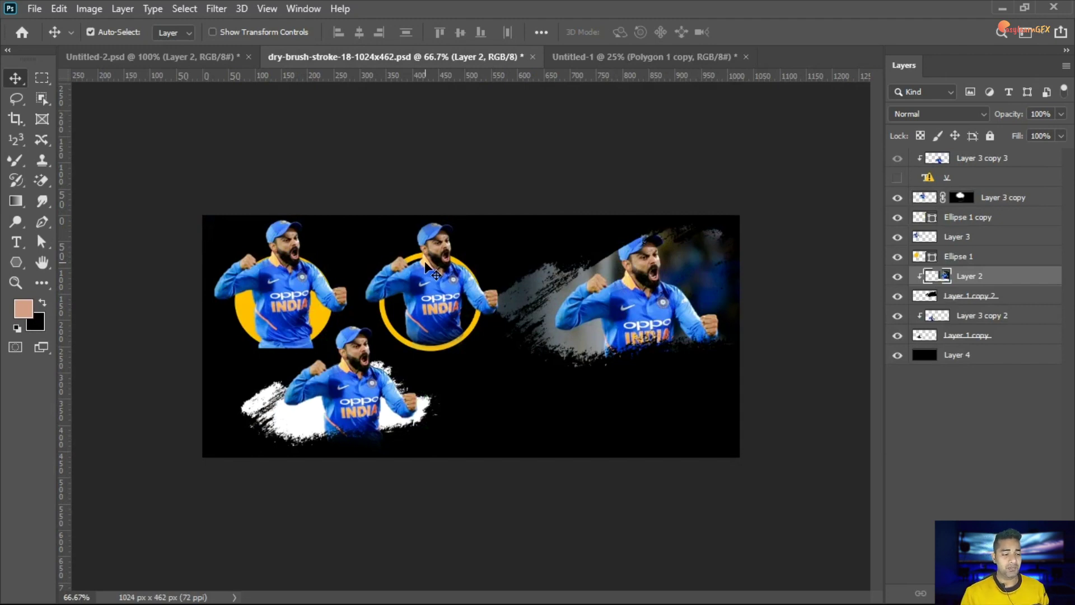
Step: Switch to Untitled-2.psd, compare the image with Layer 2 hidden and shown, and move the cricketer cutout rightward beside the original
click(149, 58)
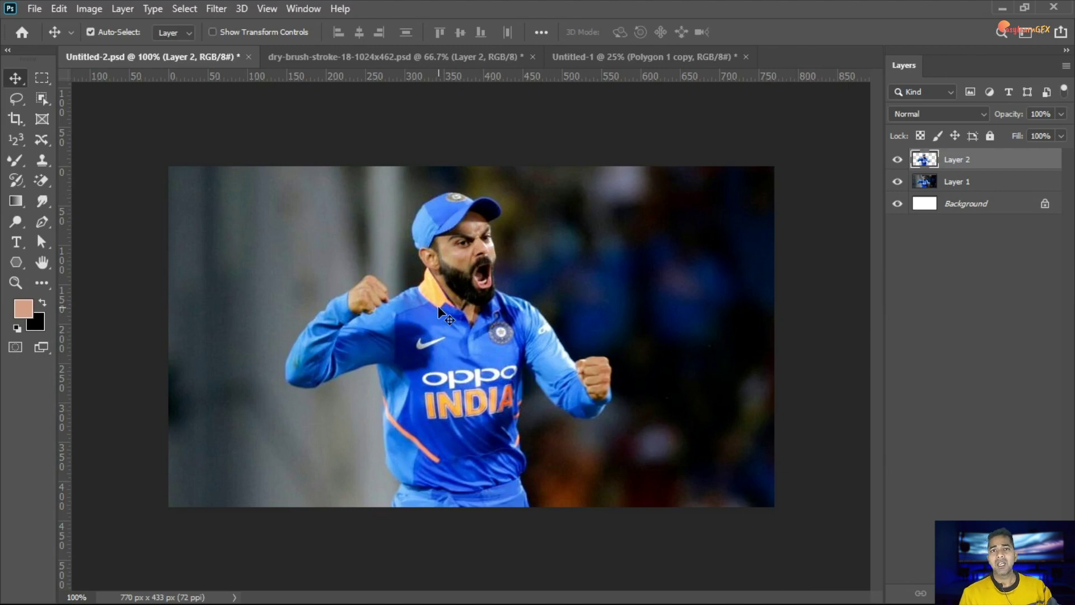
click(898, 160)
click(898, 159)
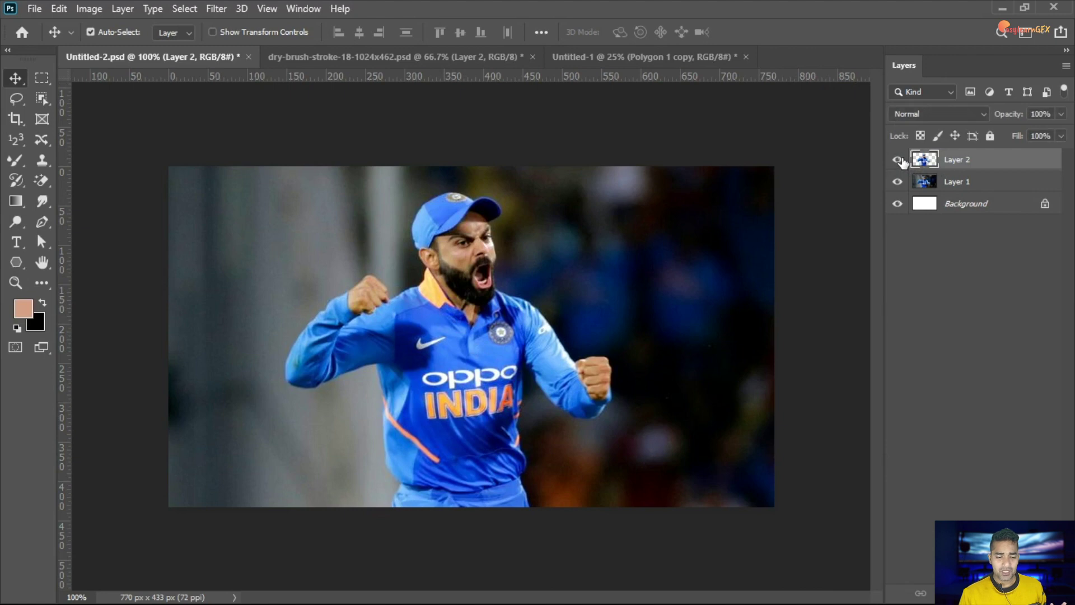
drag(453, 347, 608, 343)
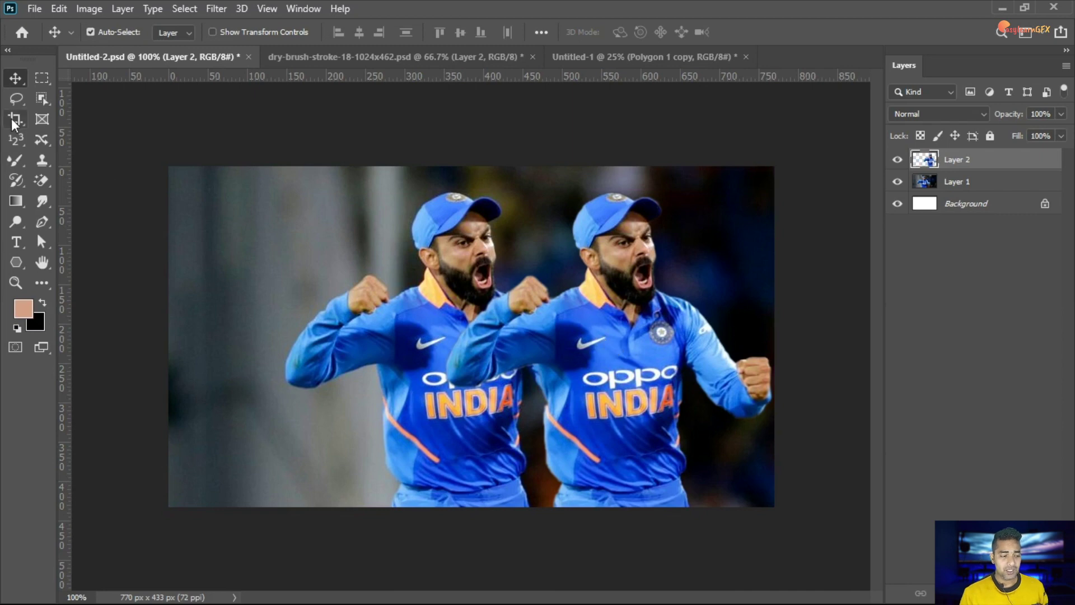
Step: Show the available object selection tools, return to the Move tool, hide the Layer 2 cutout and select Layer 1
click(41, 102)
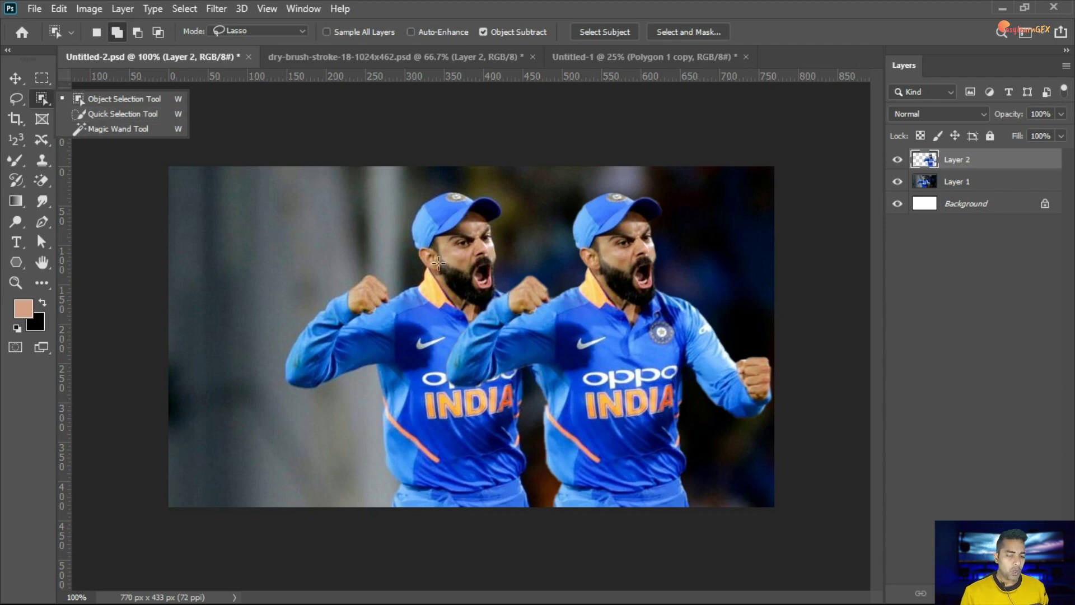
key(v)
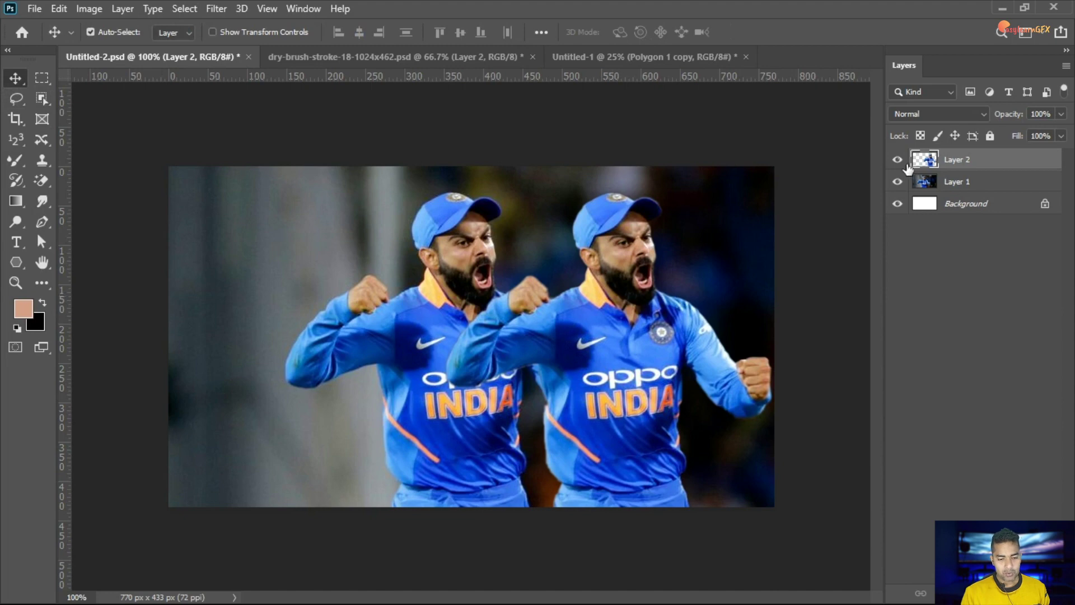
click(898, 159)
click(967, 184)
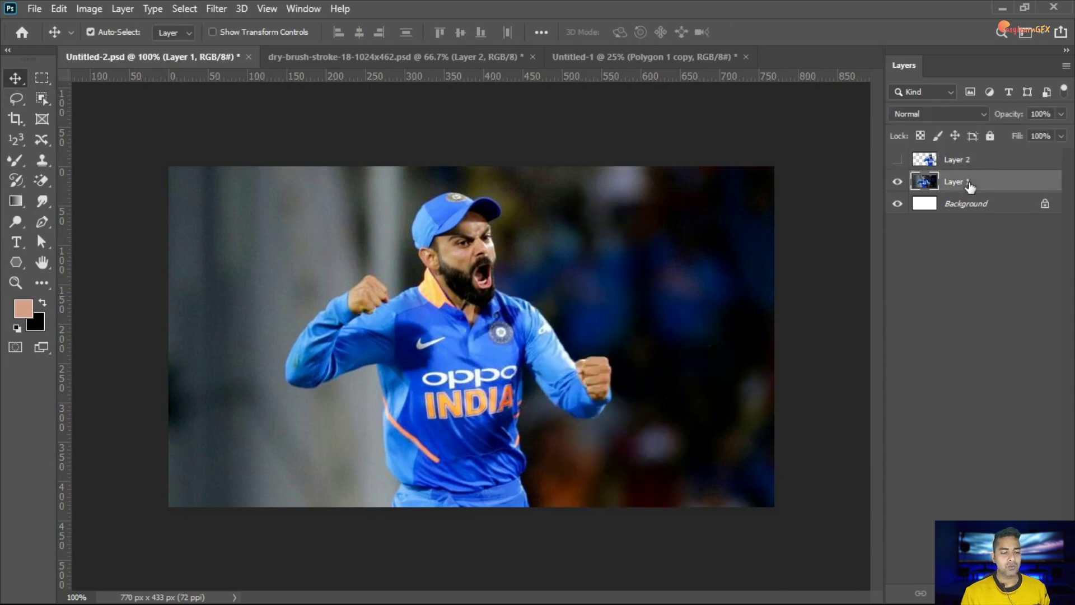
Step: Revisit the dry-brush-stroke-18-1024x462.psd design, switch to Chrome and open google.com in a new browser tab
click(415, 54)
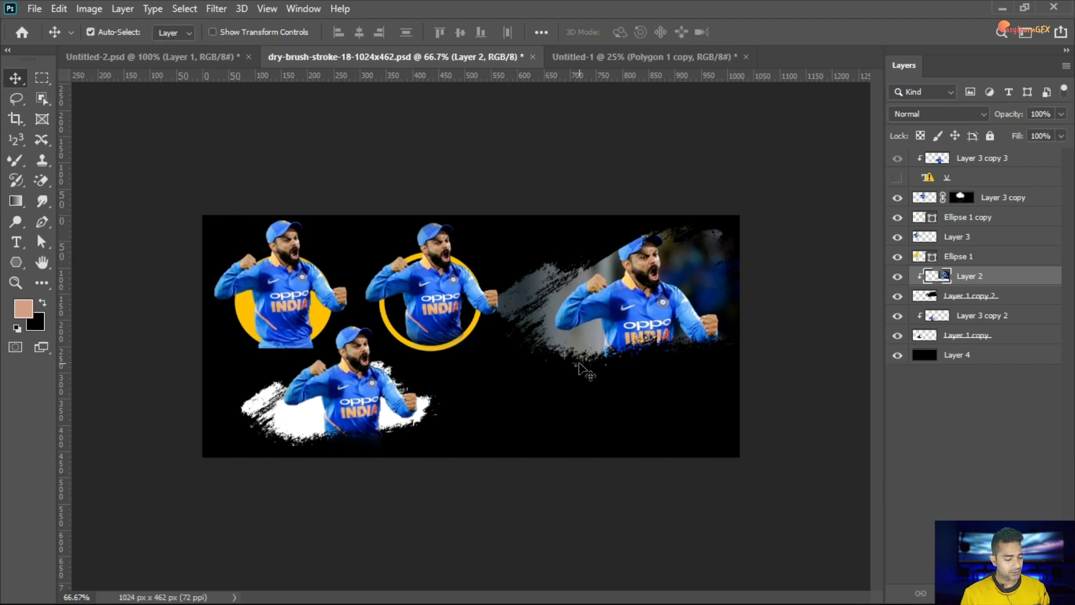
key(alt+Tab)
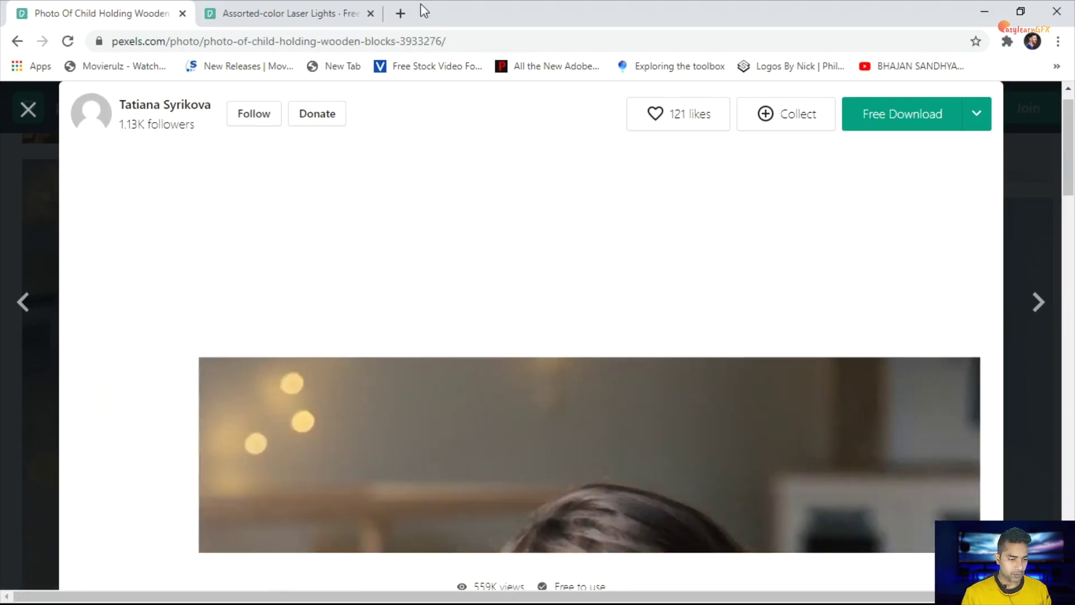
click(401, 13)
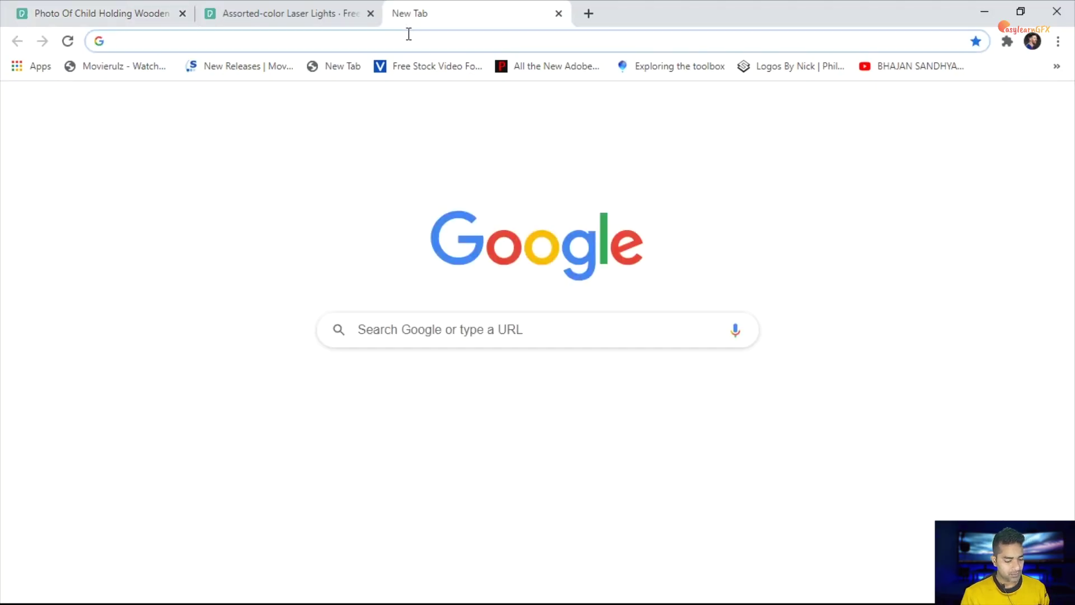
text(GOOgle.com)
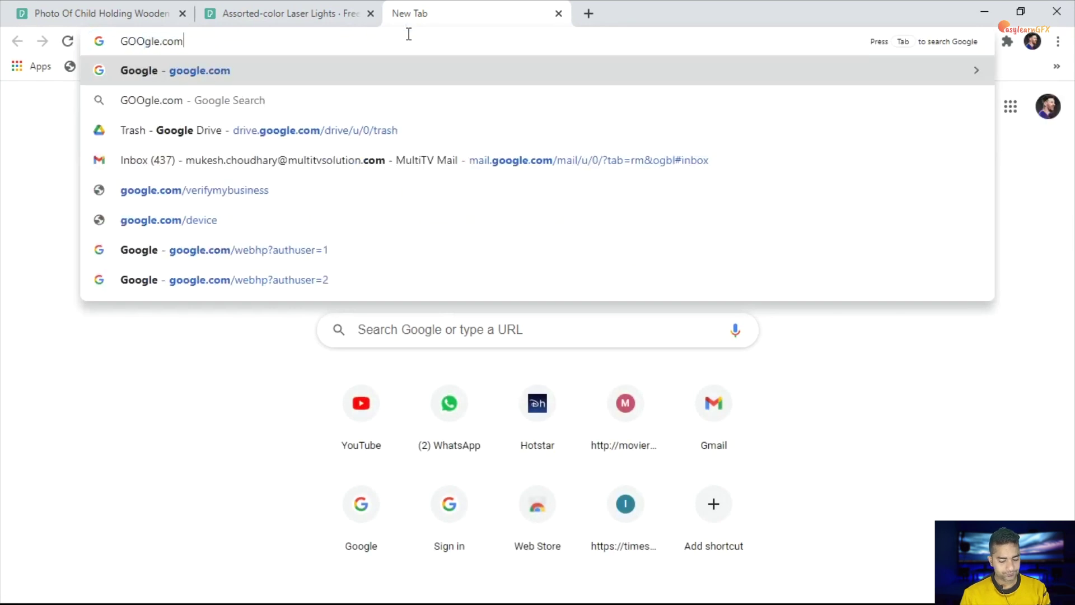
key(Return)
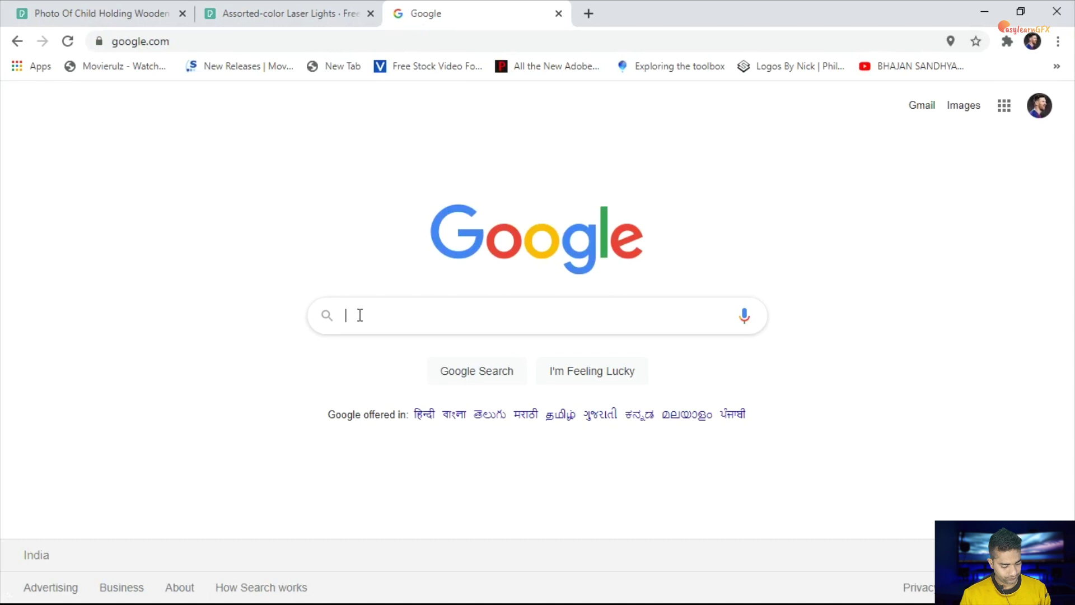
Step: Search Google for "photoshop brush download" and show the image results
text(PHOT)
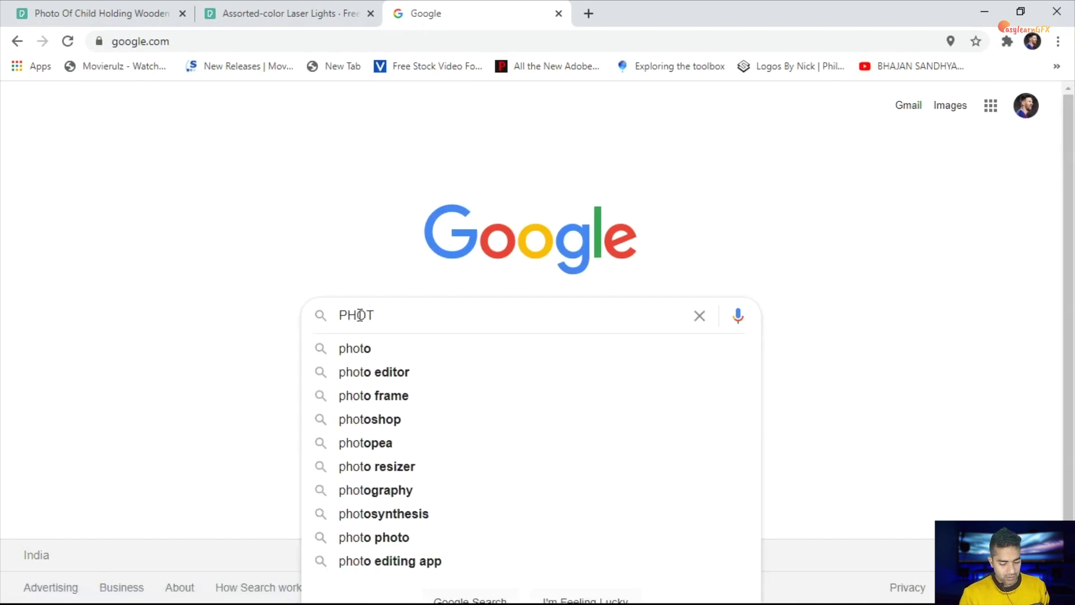
key(Down)
text(S)
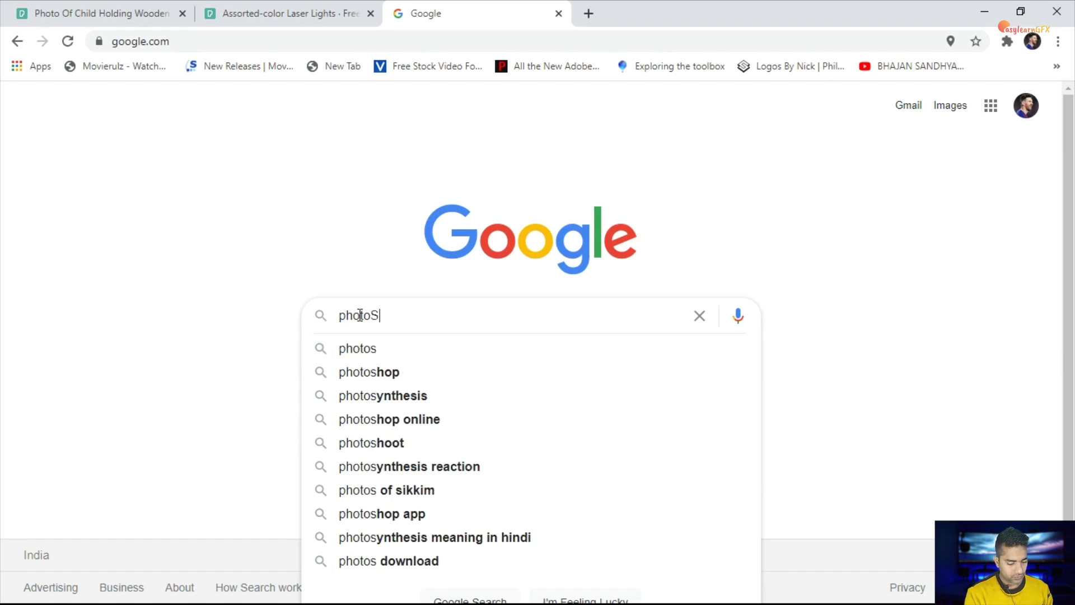
text(HOP BRUSH)
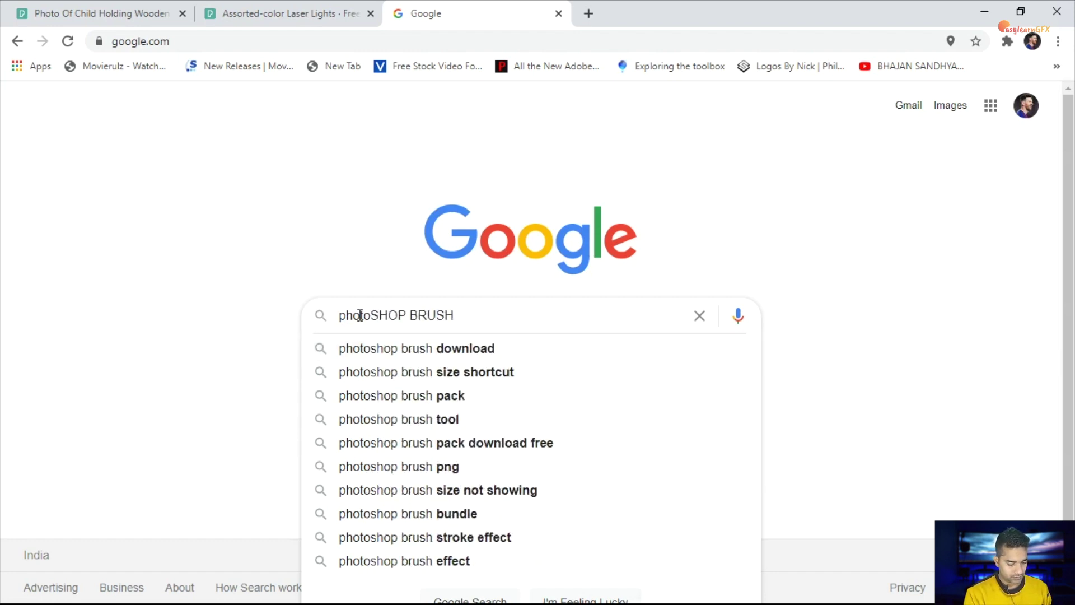
click(412, 349)
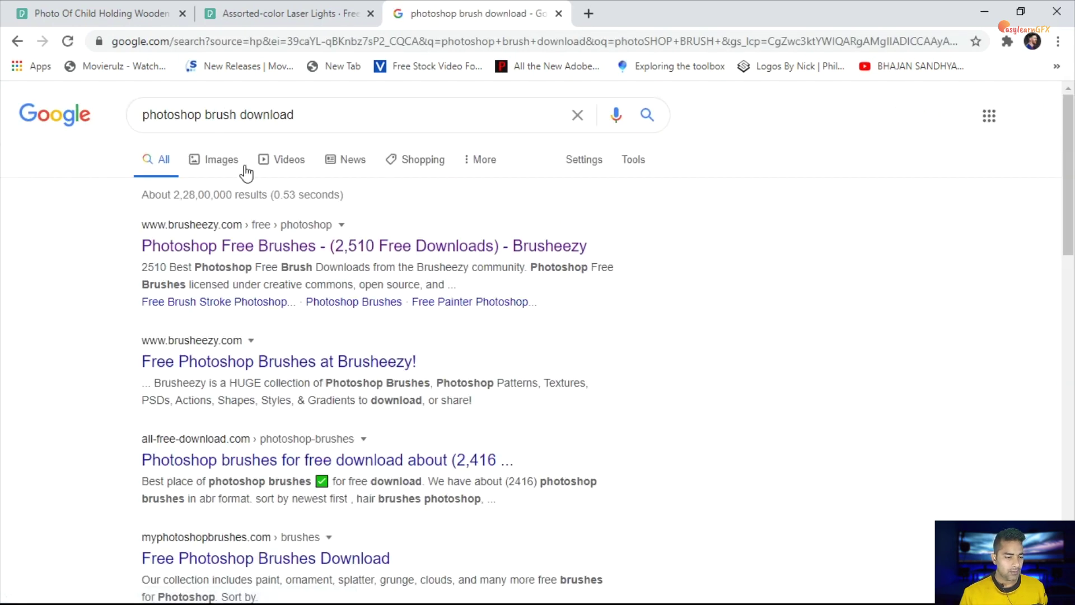
right_click(225, 166)
click(212, 169)
click(212, 169)
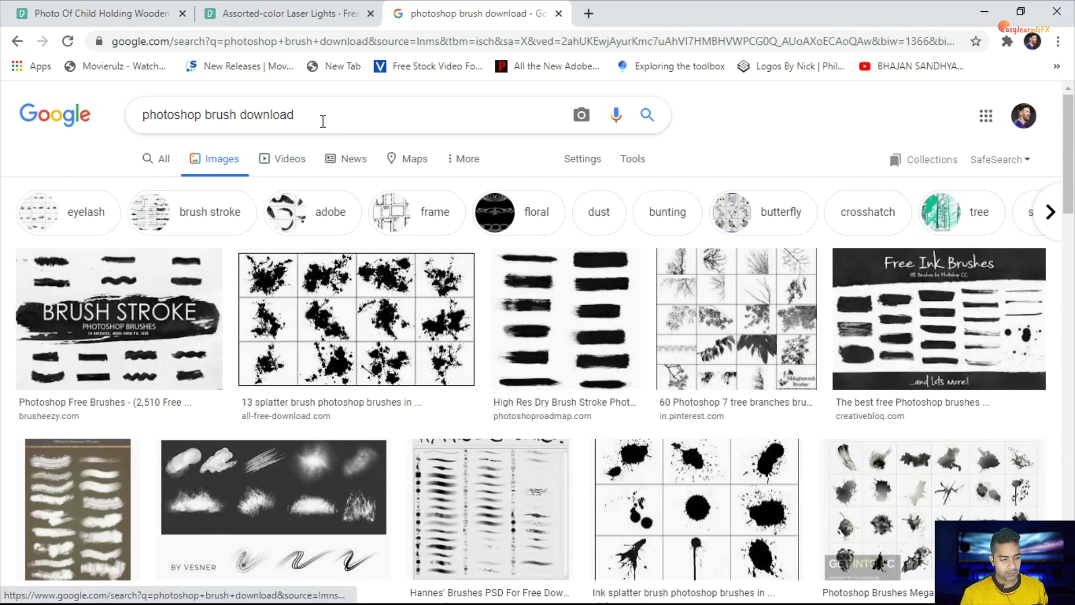
Step: Change the image search query to "photoshop brush PNG" and run it
click(319, 116)
key(BackSpace)
key(BackSpace)
key(BackSpace)
key(BackSpace)
key(BackSpace)
key(BackSpace)
key(BackSpace)
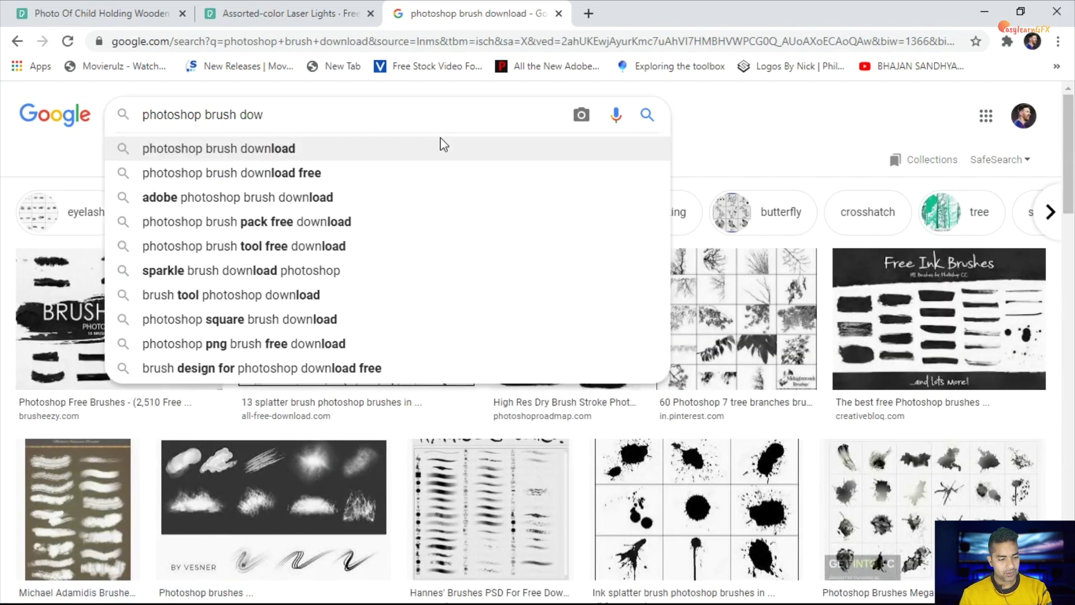
text(PNG)
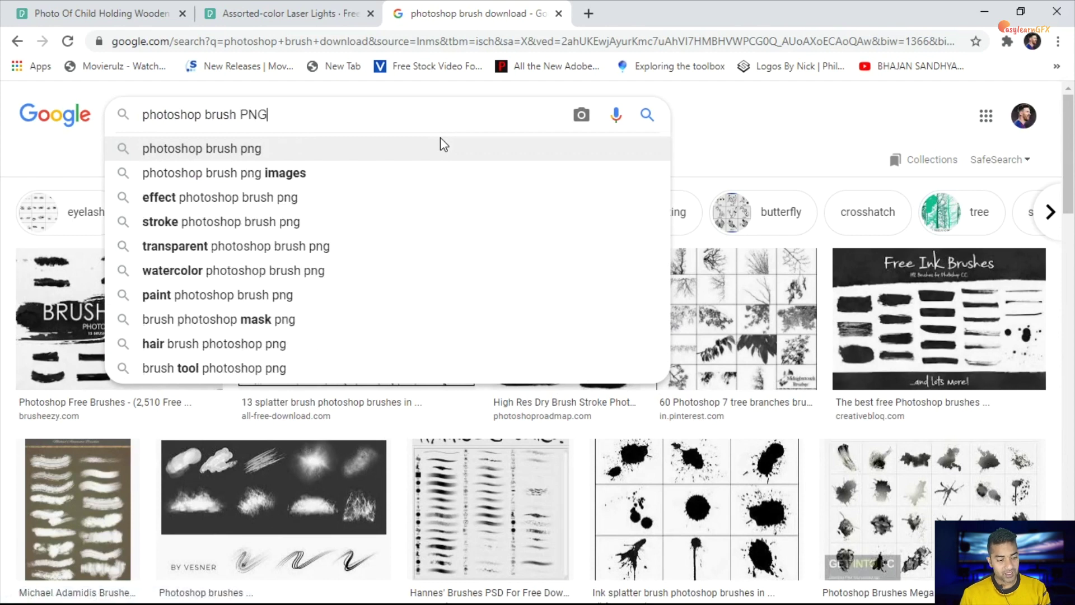
key(Return)
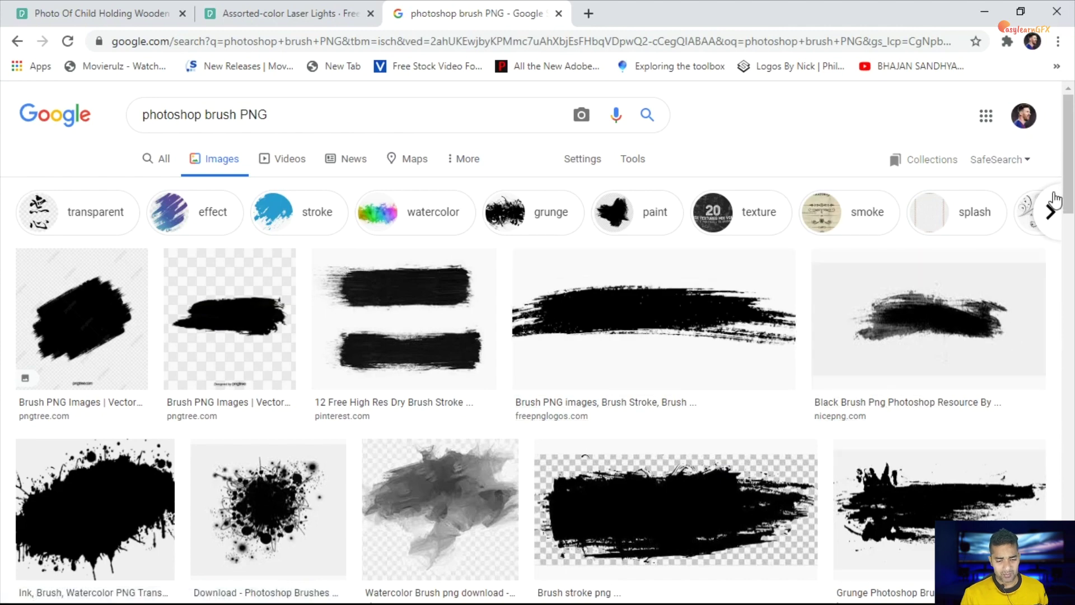
Step: Save the black slanted brush stroke image from starpng.com to the Desktop as a PNG named FGTY
scroll(946, 371, down, 5)
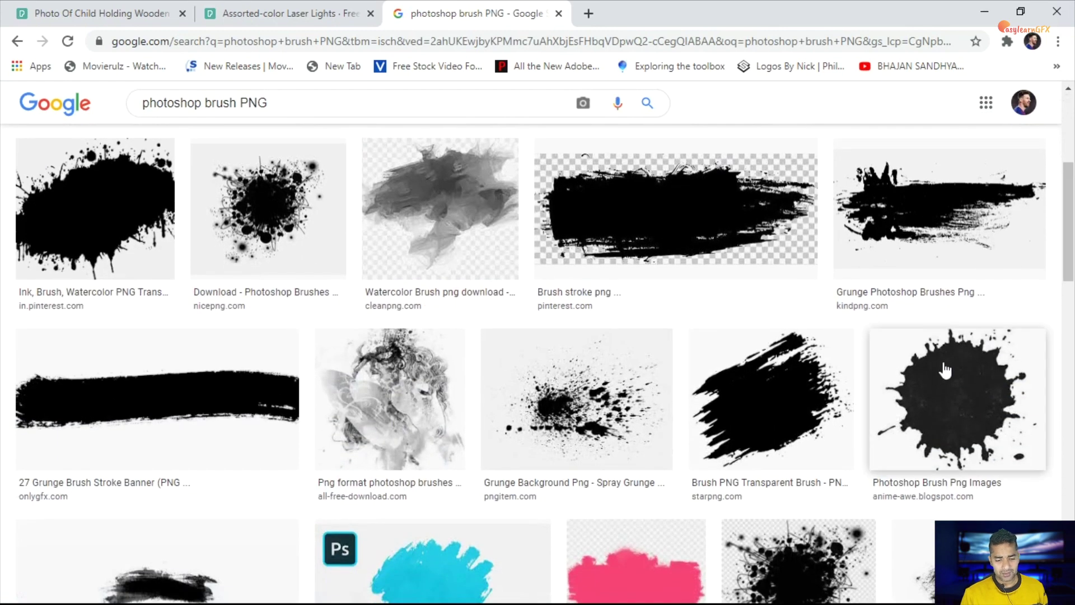
click(774, 401)
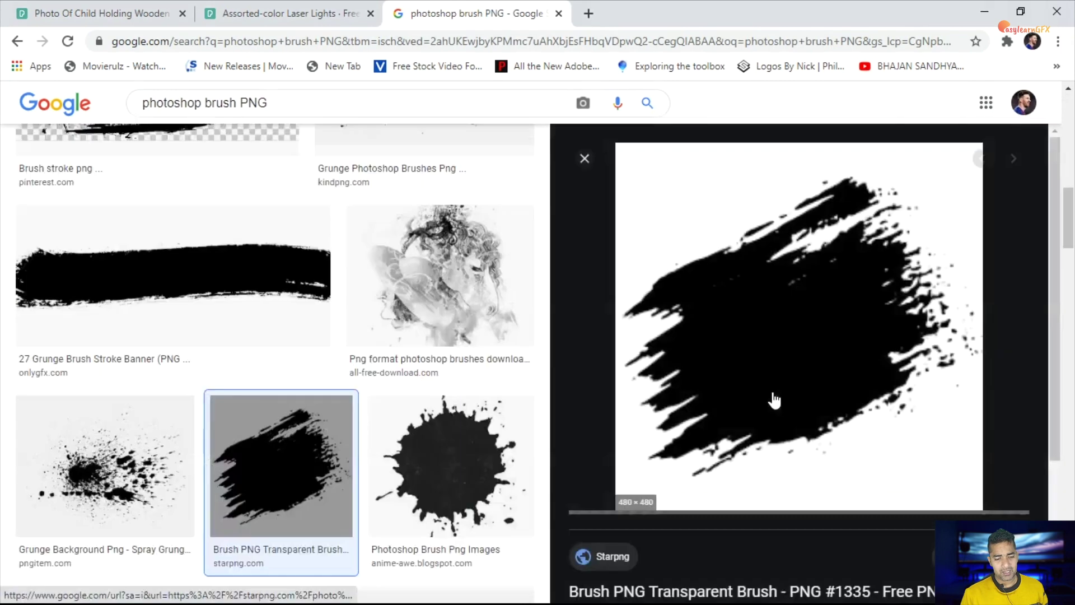
right_click(792, 315)
click(839, 459)
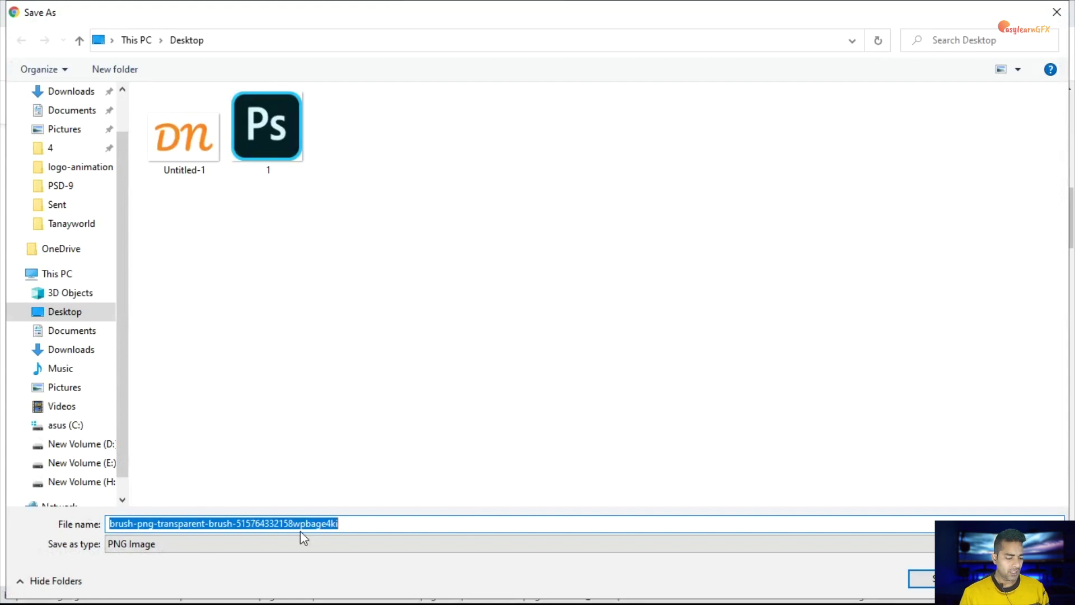
text(FGTY)
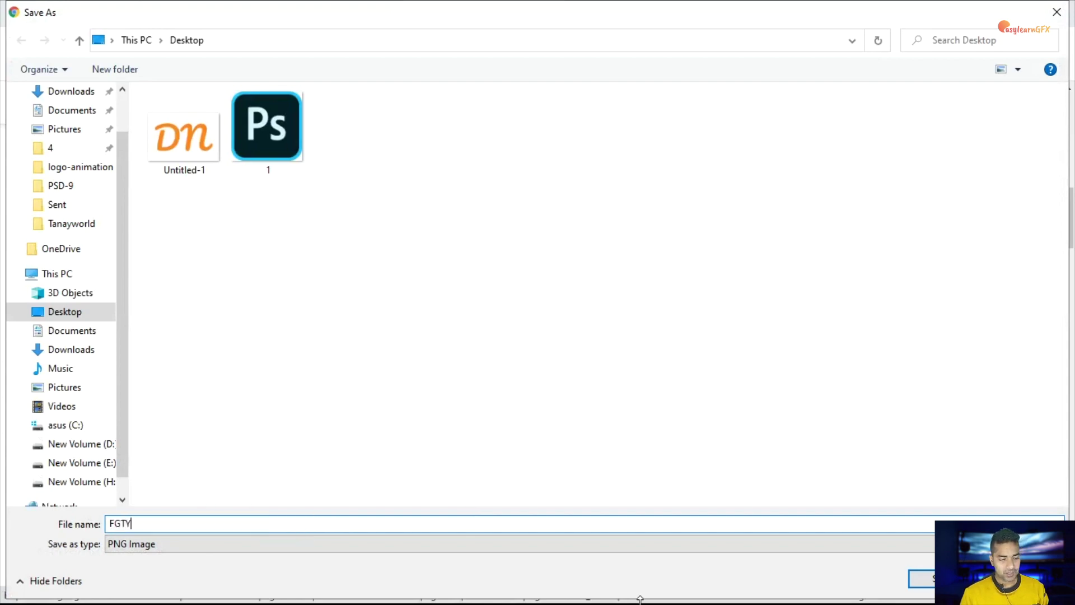
click(922, 582)
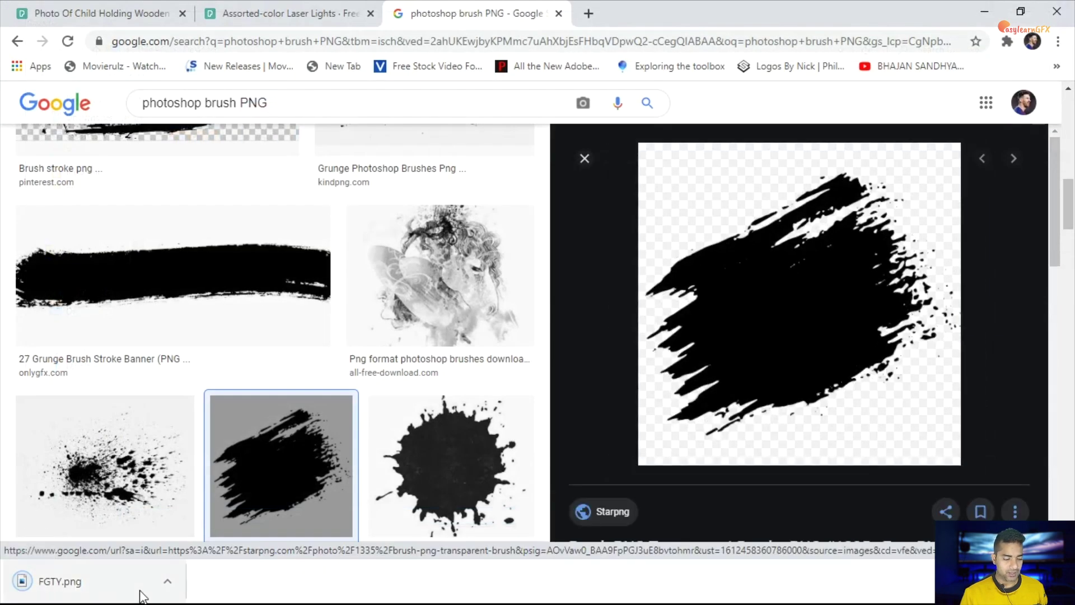
Step: Show the downloaded FGTY.png in its folder and open it with Adobe Photoshop 2020
click(167, 582)
click(235, 528)
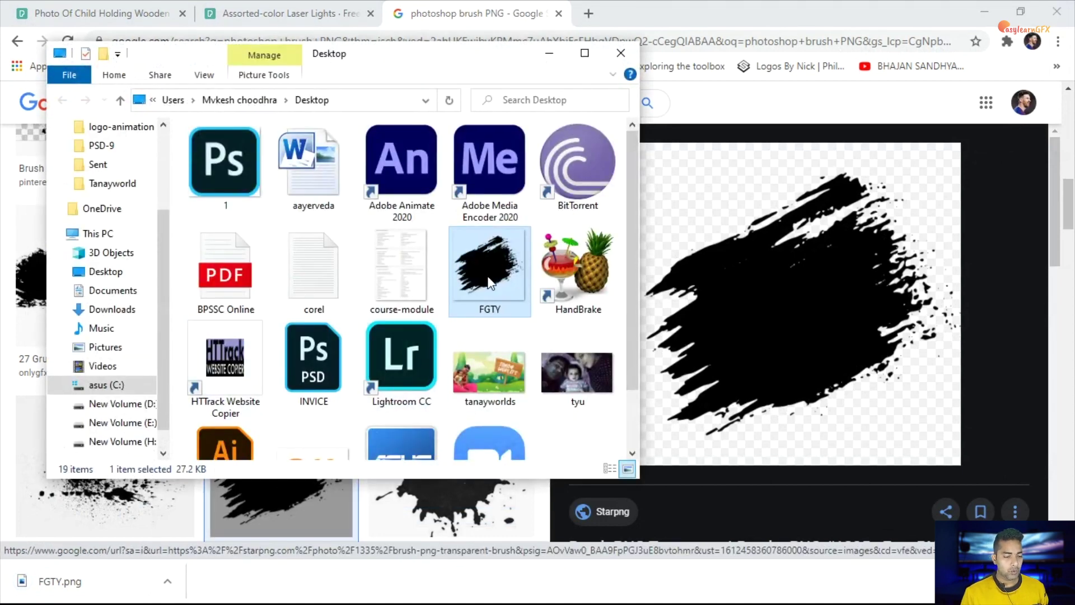
double_click(489, 280)
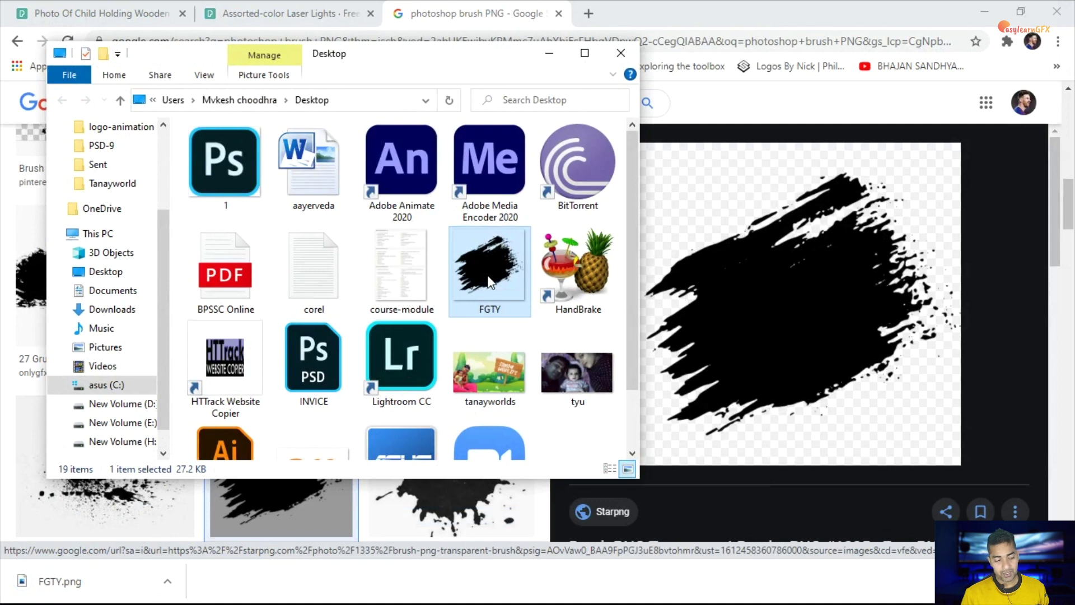
right_click(489, 275)
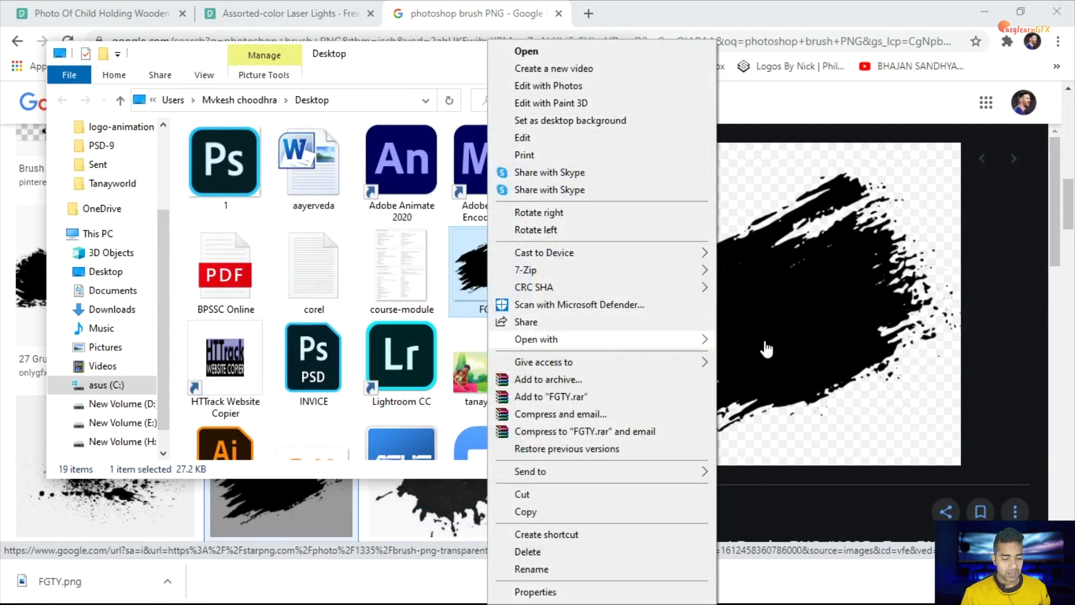
mouse_move(700, 342)
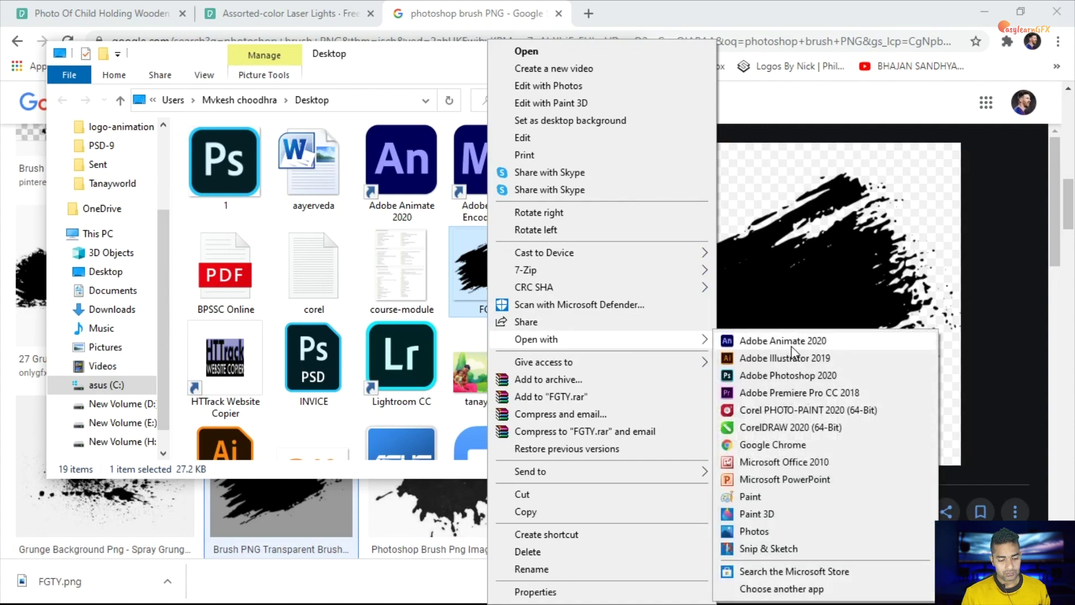
click(794, 380)
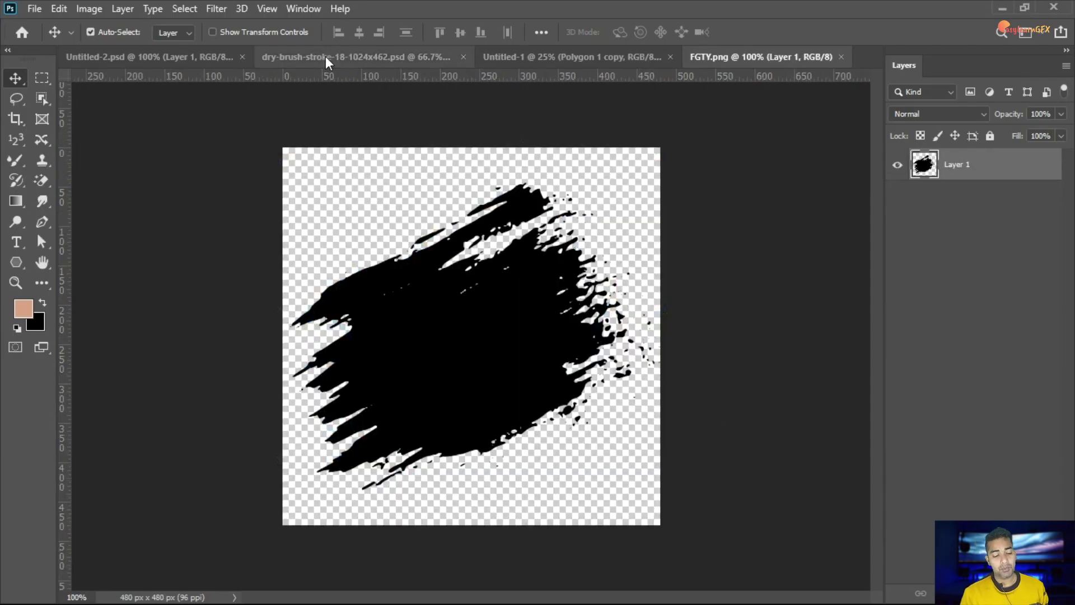
Step: Copy the full cricketer photo from Untitled-2.psd over the brush stroke in FGTY.png and clip it to the stroke layer
click(230, 60)
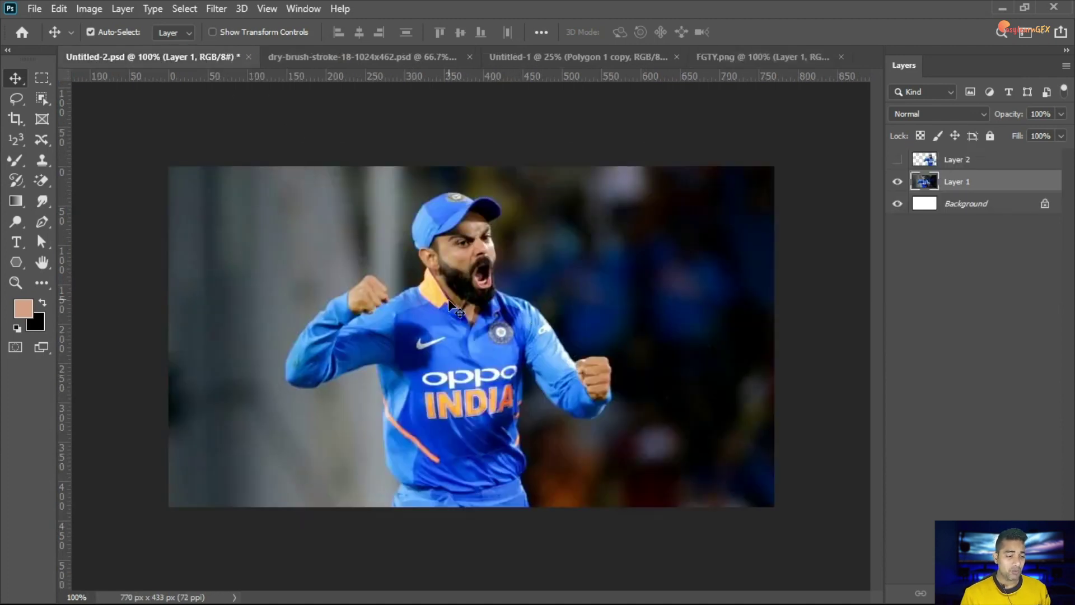
mouse_move(628, 290)
mouse_down()
mouse_move(680, 207)
mouse_move(751, 53)
mouse_move(531, 329)
mouse_move(479, 340)
mouse_up()
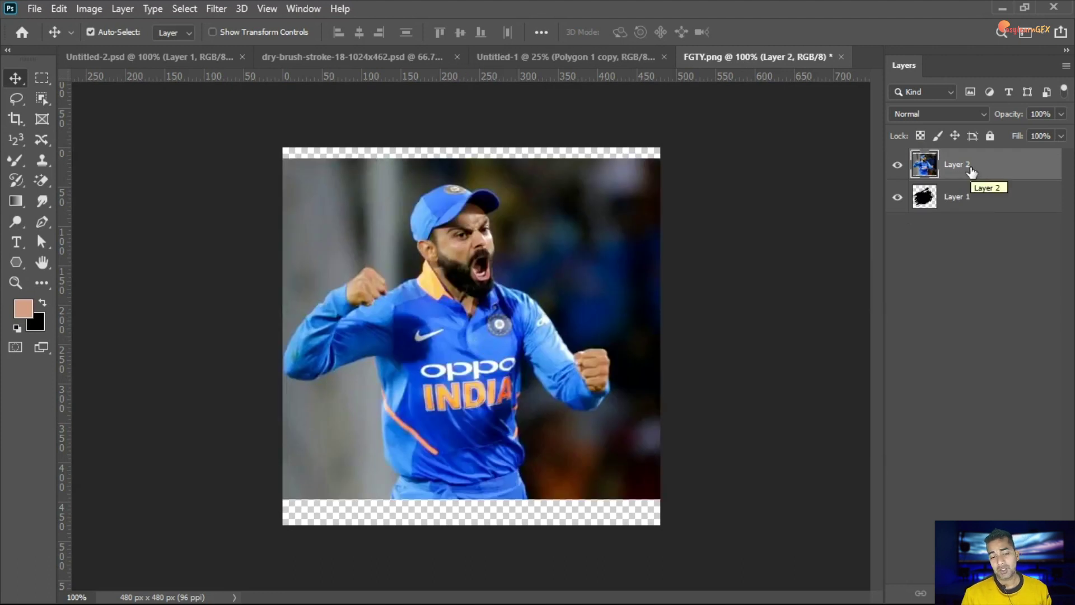
right_click(972, 171)
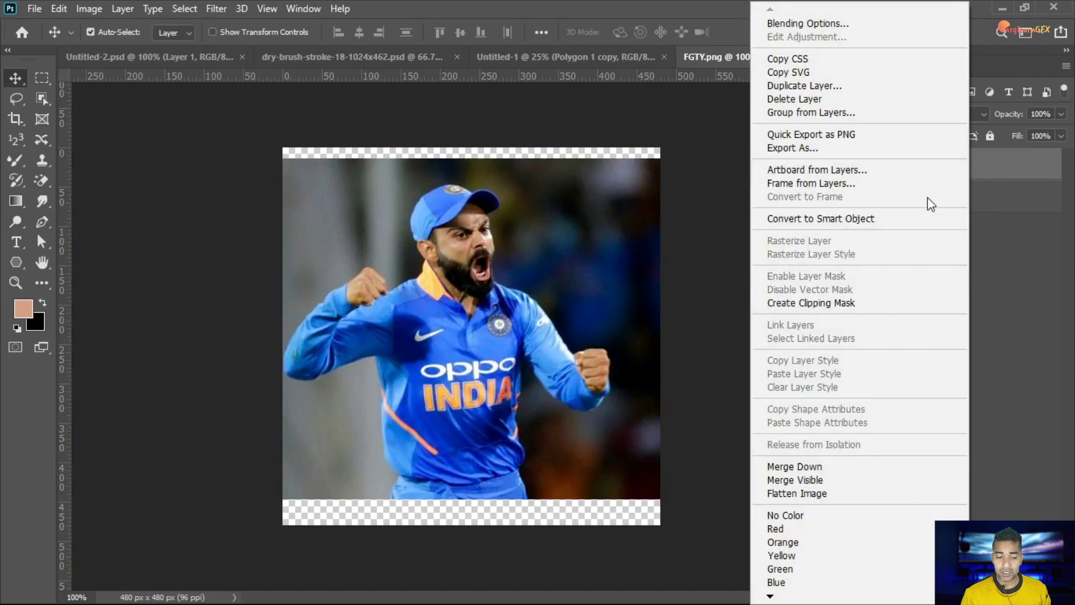
click(818, 303)
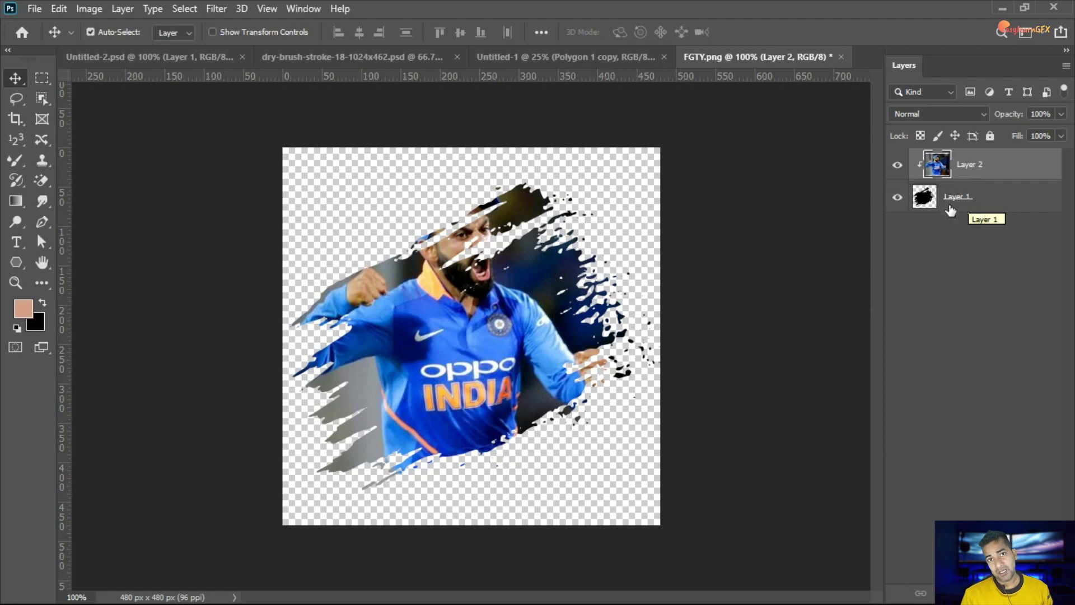
Step: Compare the designs in dry-brush-stroke-18-1024x462.psd with the masked brush stroke in FGTY.png
click(379, 56)
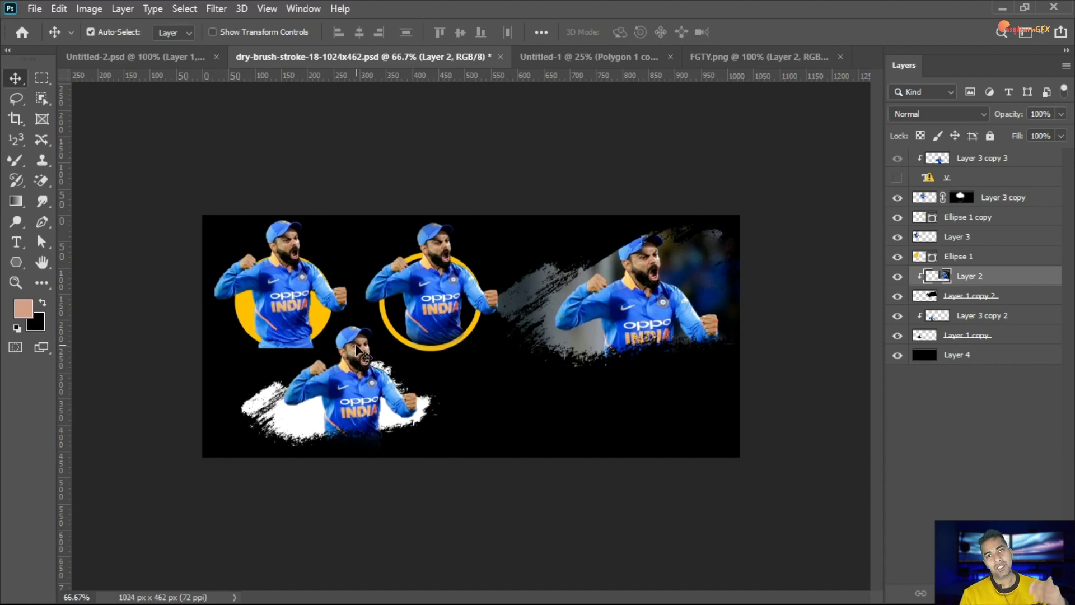
click(754, 58)
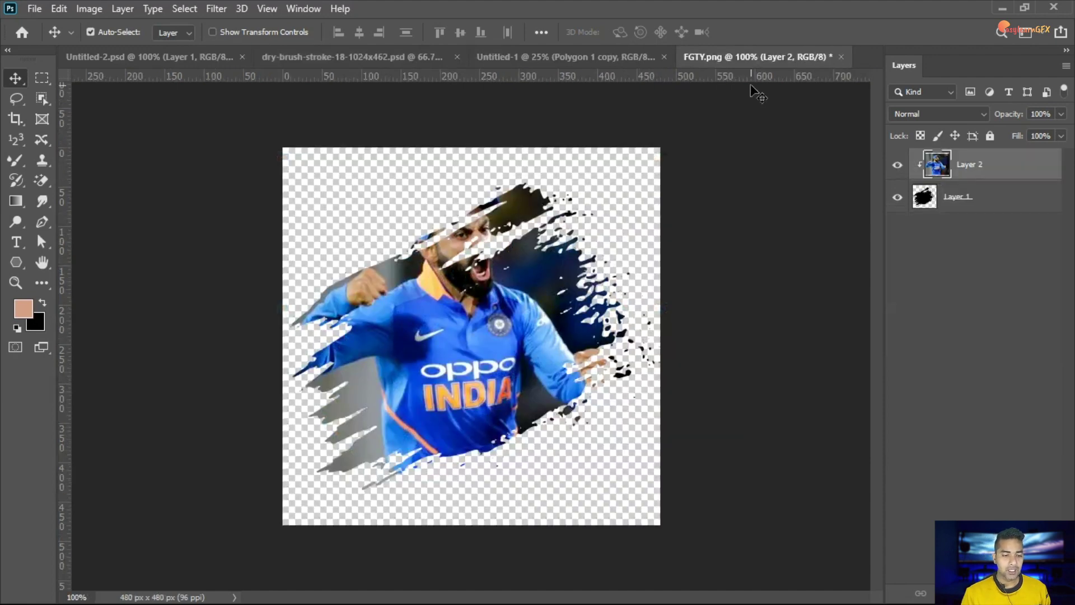
Step: Release and delete the clipped photo in FGTY.png, and bring in the cut-out cricketer from Layer 2 of Untitled-2.psd over the brush stroke
key(ctrl+alt+g)
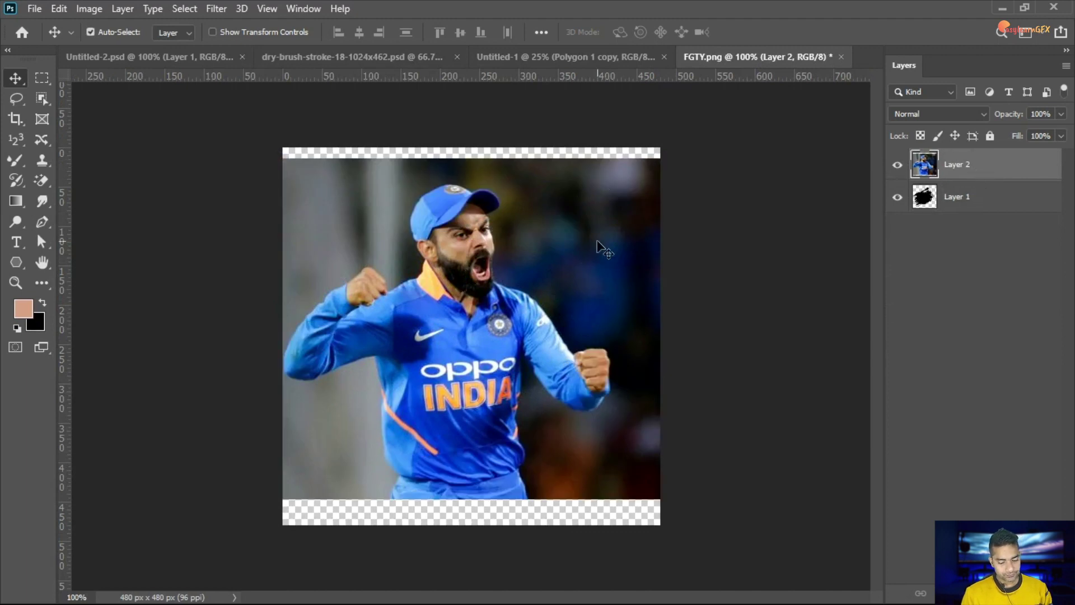
key(Delete)
click(154, 56)
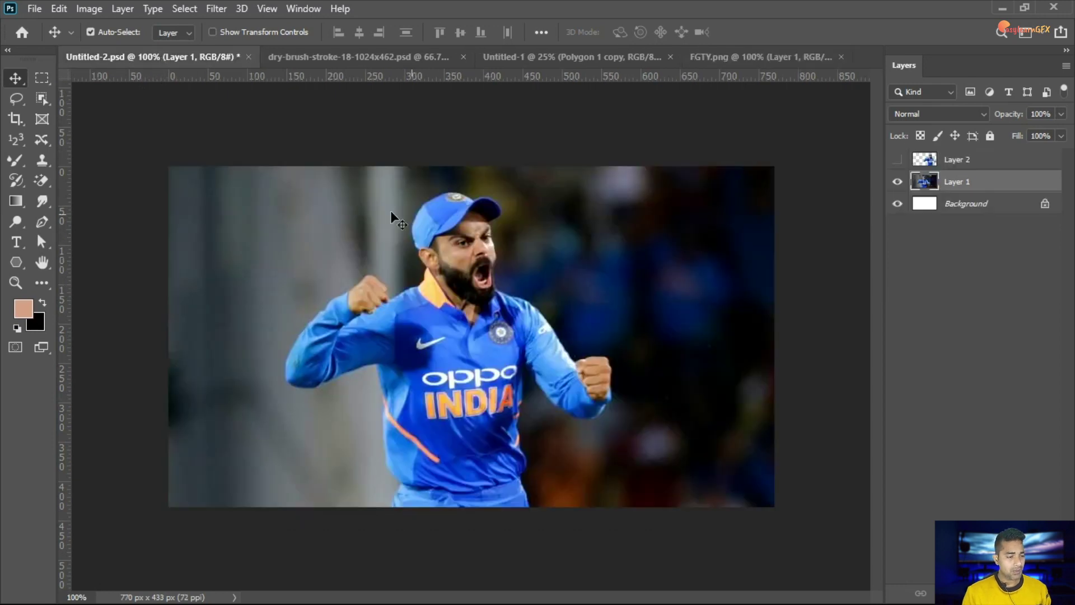
click(898, 160)
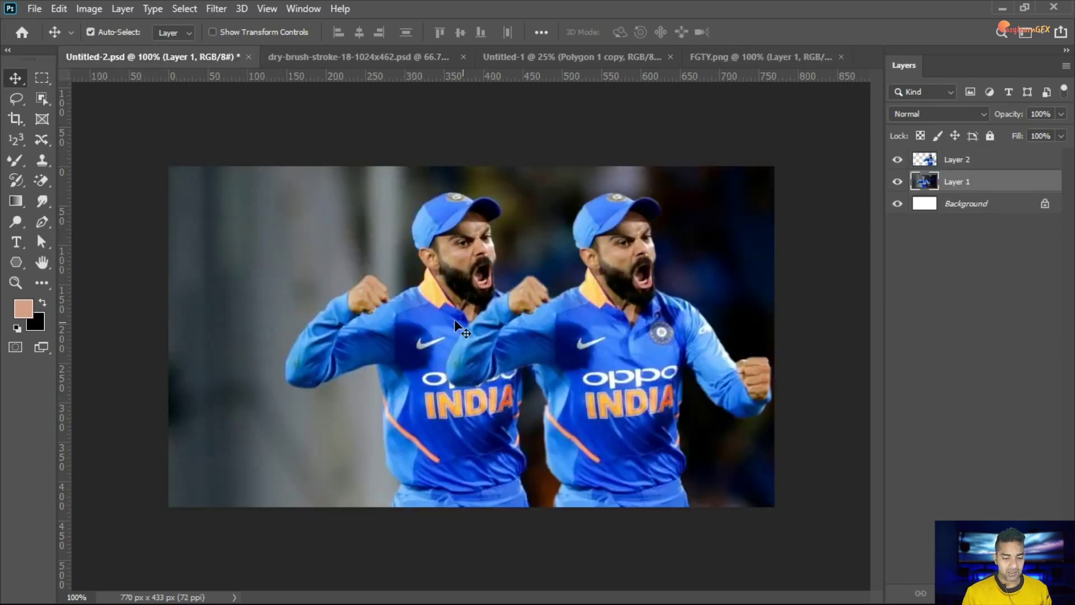
mouse_move(616, 331)
mouse_down()
mouse_move(744, 52)
mouse_move(674, 204)
mouse_move(474, 330)
mouse_up()
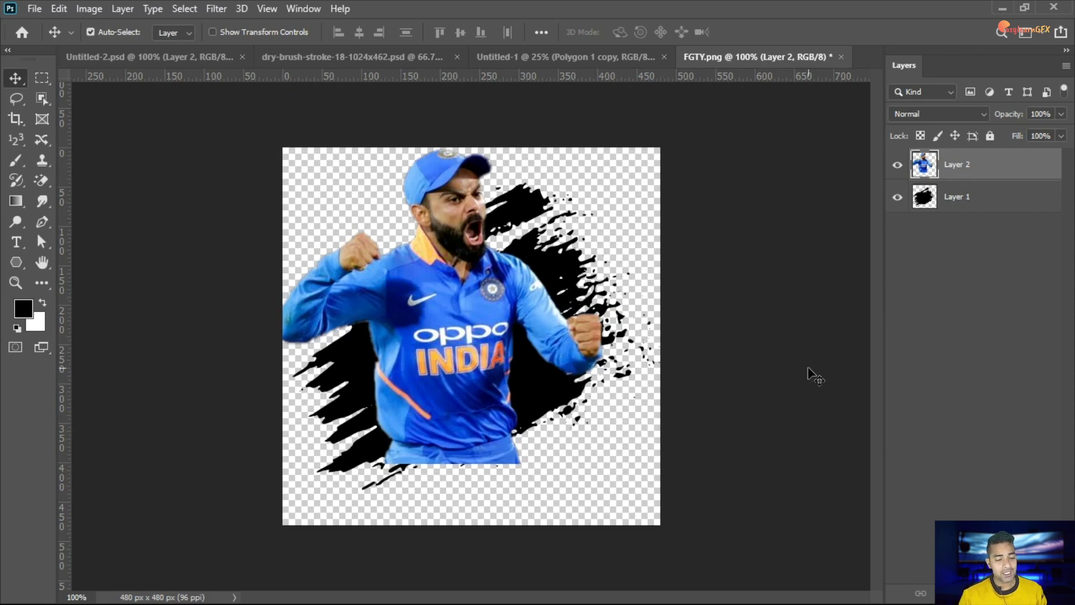
Step: Load the brush stroke layer's outline as a selection and add it as a layer mask on the cricketer layer
click(927, 203)
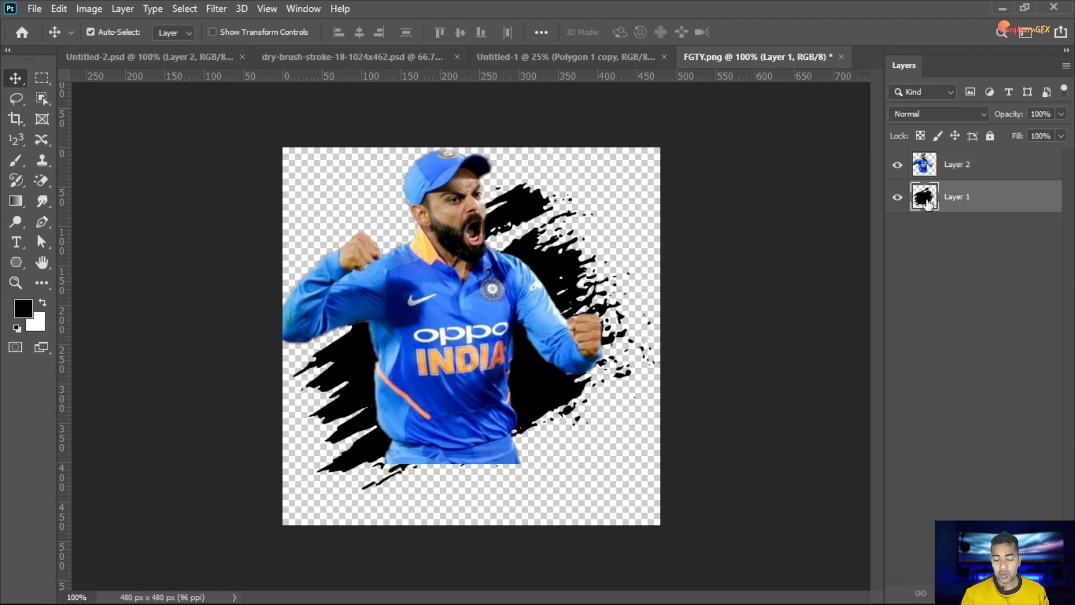
ctrl+click(928, 202)
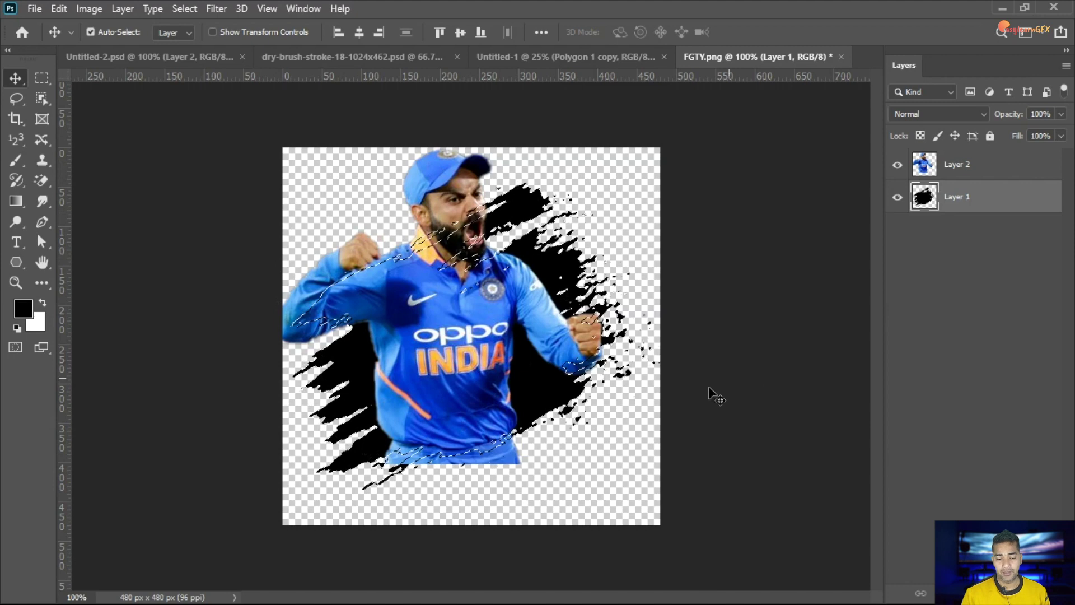
click(964, 171)
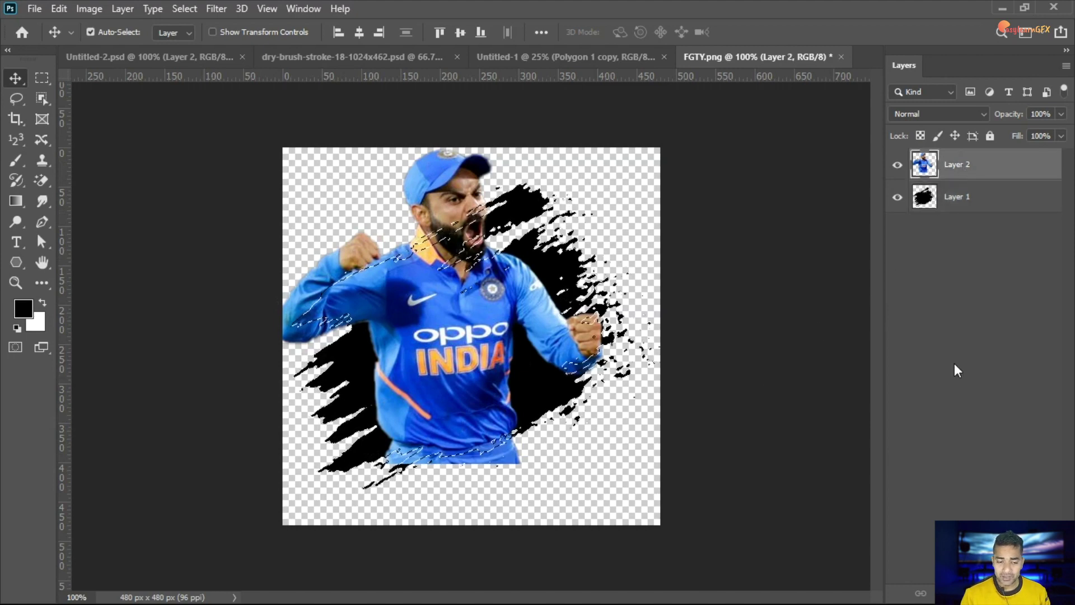
click(964, 593)
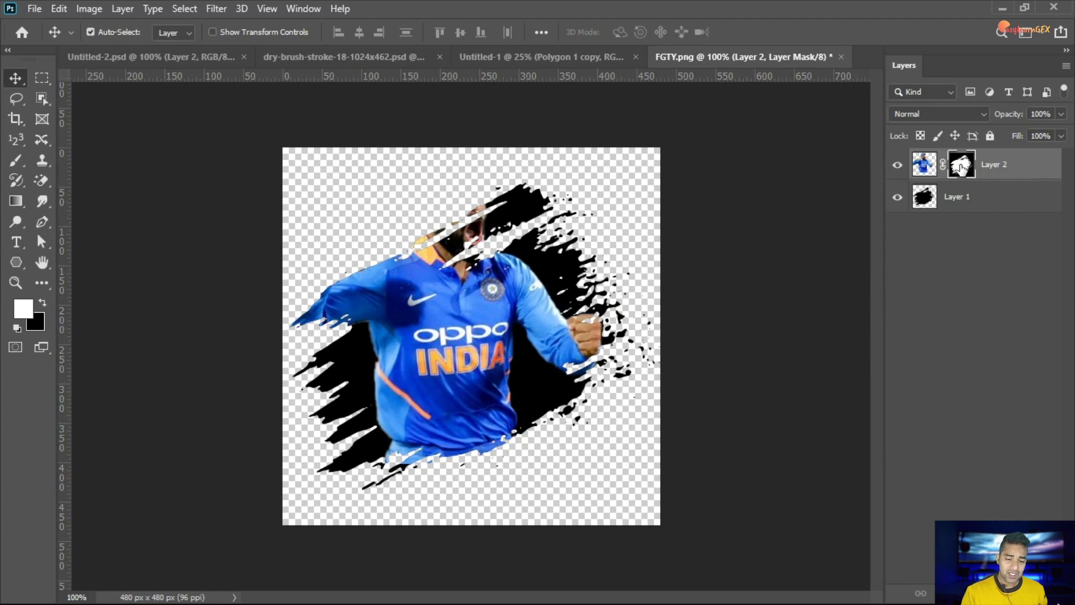
Step: Paint white on the cricketer's layer mask with the 73 px soft brush to reveal his cap and face
click(15, 164)
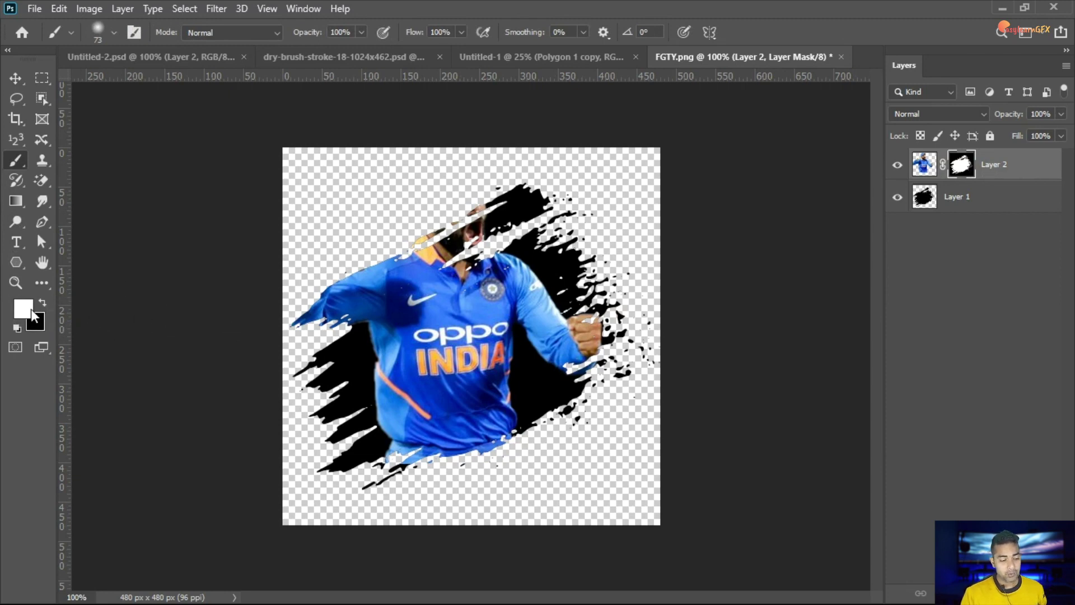
mouse_move(445, 193)
mouse_down()
mouse_move(454, 216)
mouse_move(465, 171)
mouse_move(448, 169)
mouse_move(440, 185)
mouse_move(465, 162)
mouse_move(478, 167)
mouse_move(449, 168)
mouse_move(415, 202)
mouse_move(415, 242)
mouse_move(458, 228)
mouse_move(433, 381)
mouse_move(437, 441)
mouse_up()
key(ctrl+plus)
key(ctrl+plus)
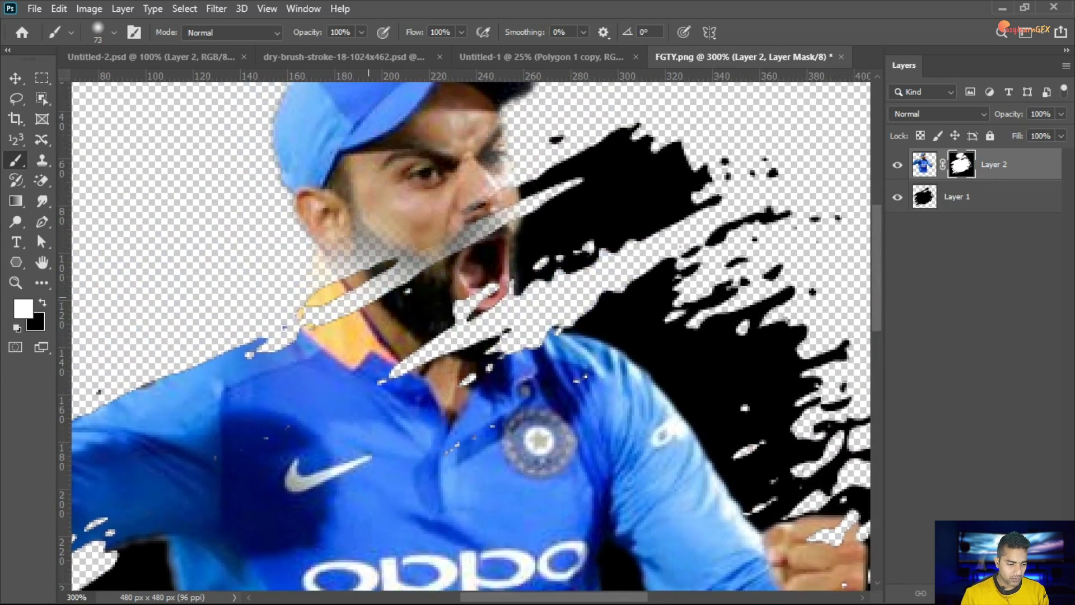
click(350, 207)
Step: Reduce the brush to 35 px and paint white on the mask to restore the cricketer's beard, mouth and orange collar
key(bracketleft)
key(bracketleft)
key(bracketleft)
key(bracketleft)
key(bracketleft)
key(bracketleft)
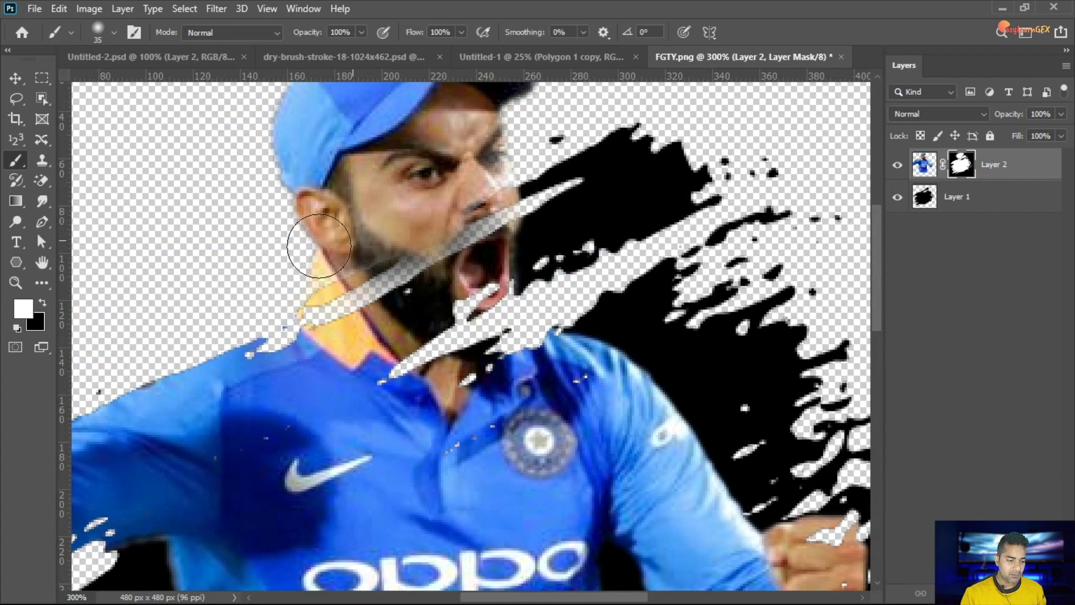
mouse_move(370, 279)
mouse_down()
mouse_move(491, 193)
mouse_move(392, 283)
mouse_move(476, 235)
mouse_move(472, 251)
mouse_move(493, 152)
mouse_move(467, 280)
mouse_move(489, 273)
mouse_move(488, 295)
mouse_move(308, 290)
mouse_move(343, 289)
mouse_move(407, 227)
mouse_up()
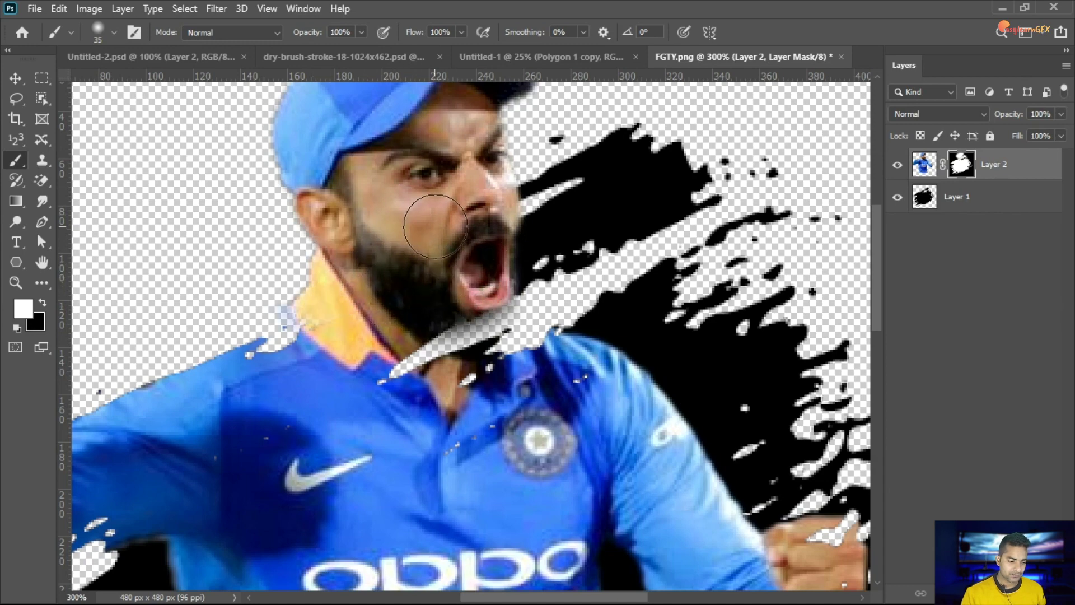
key(ctrl+minus)
key(ctrl+minus)
key(ctrl+minus)
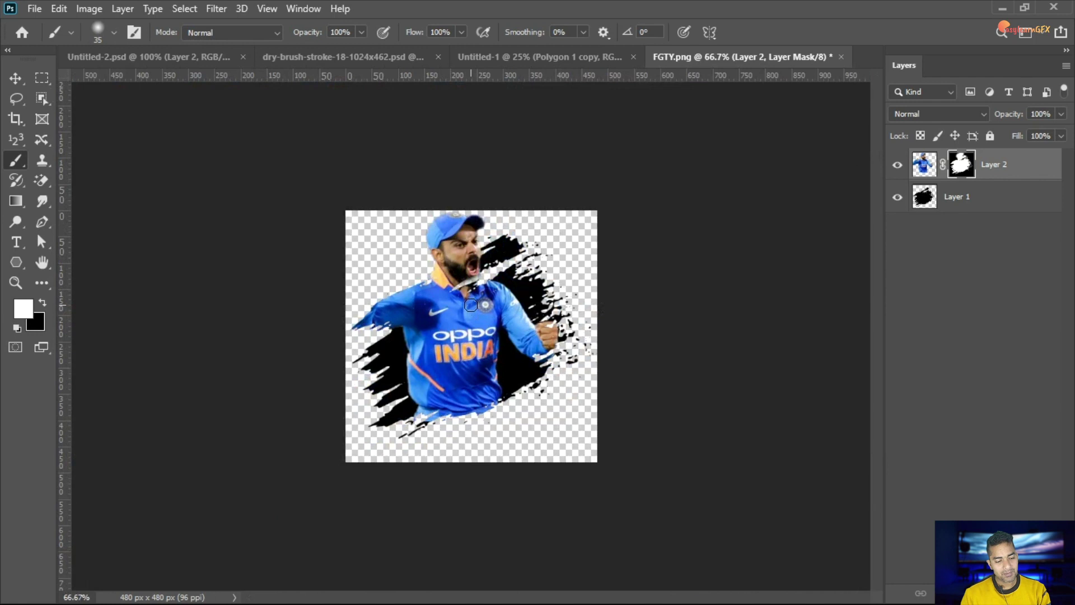